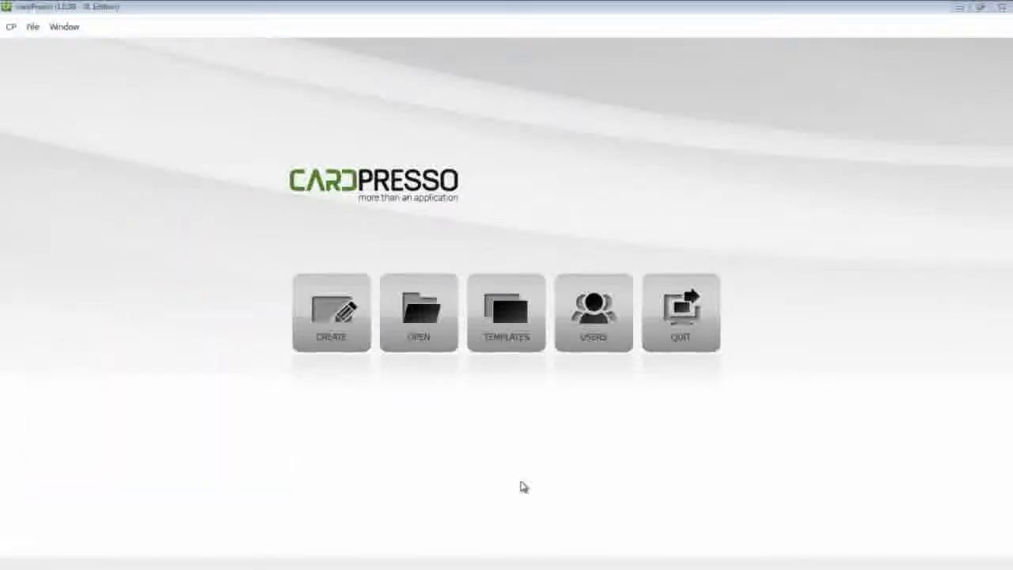
Create a new blank card design using the CR80 card type
click(336, 338)
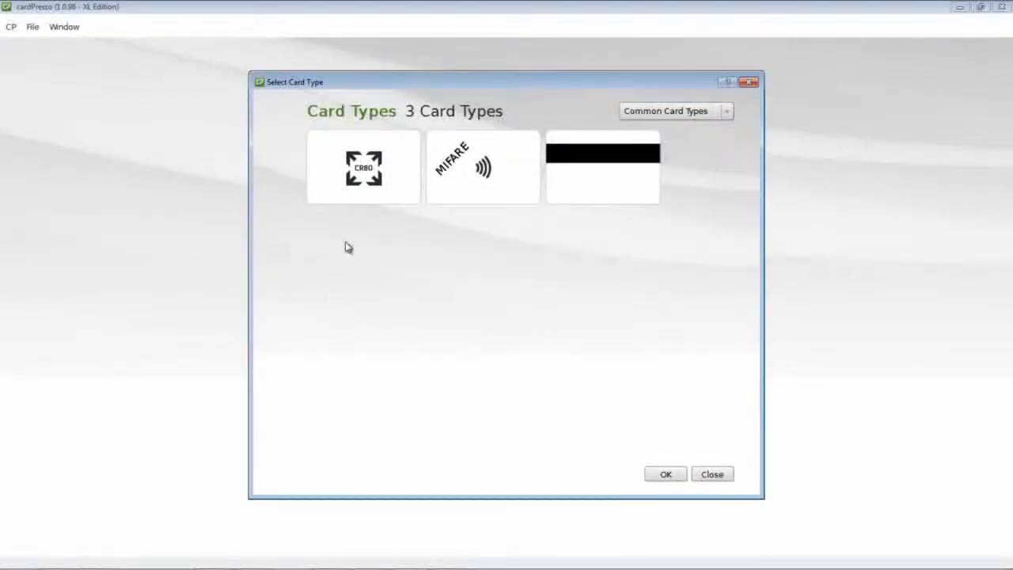
click(366, 197)
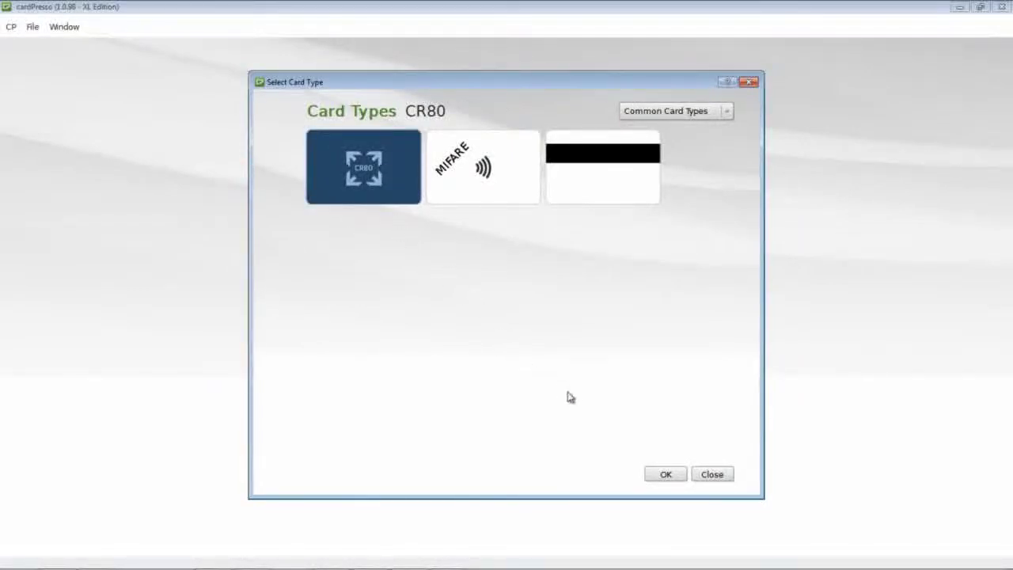
click(665, 474)
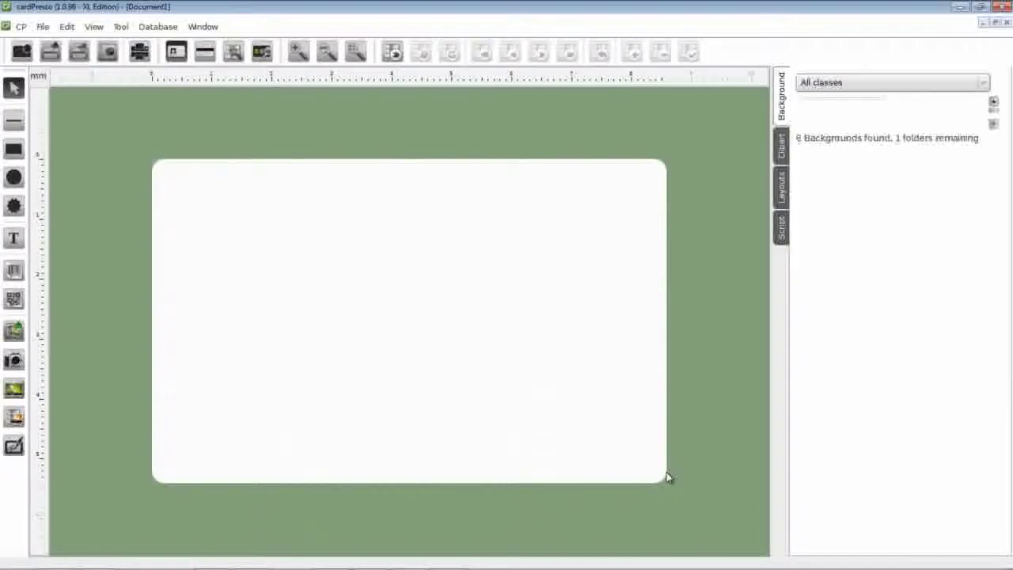
Place the Background swoosh image over the whole CR80 card and set it as the card background
click(18, 335)
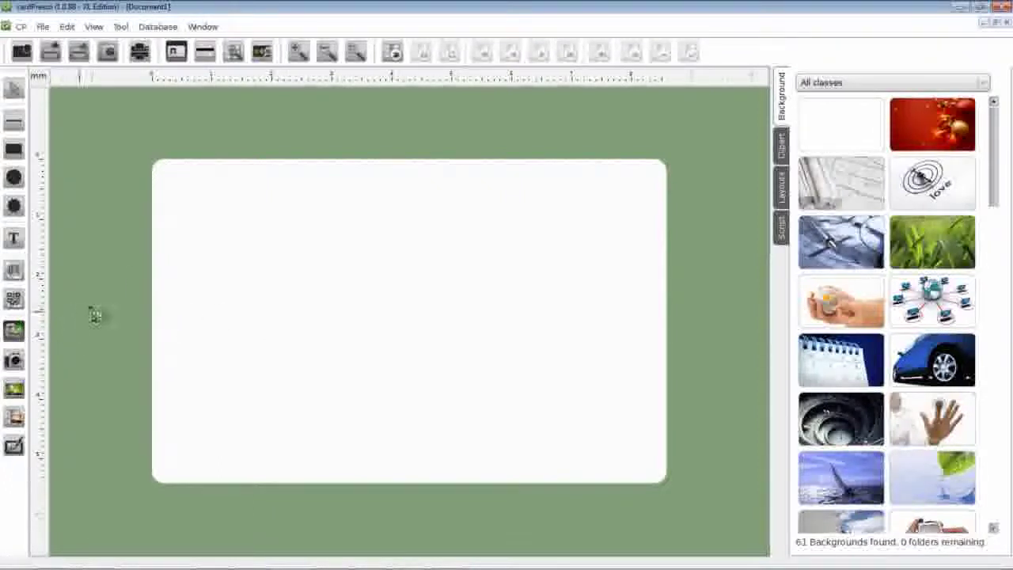
click(153, 161)
drag(380, 344, 672, 488)
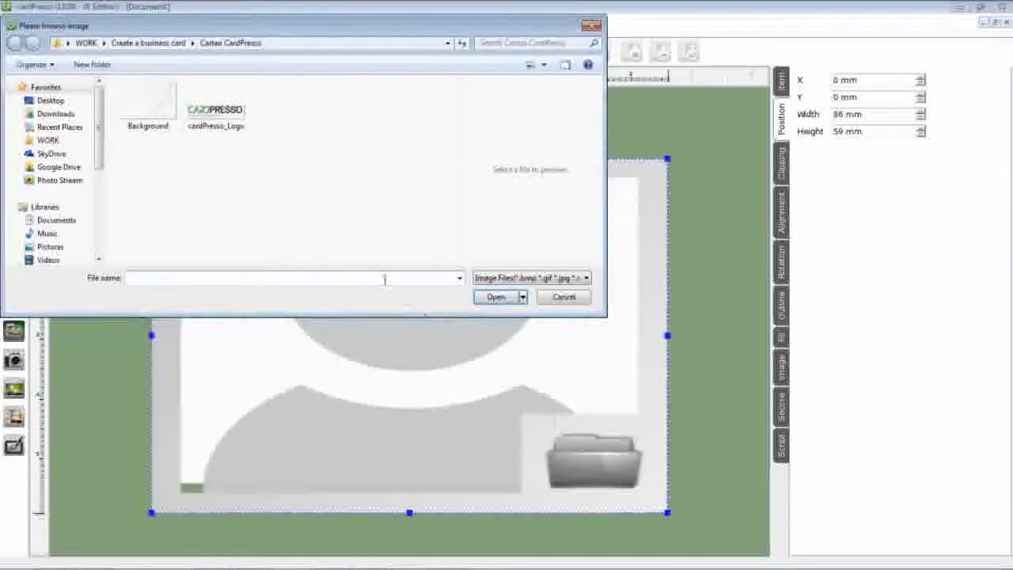
click(159, 116)
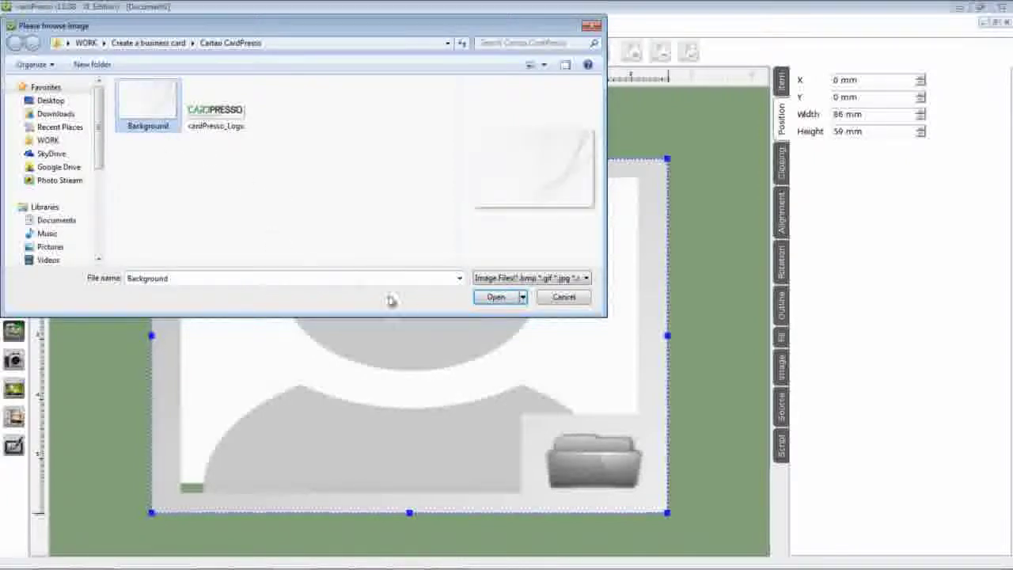
click(494, 297)
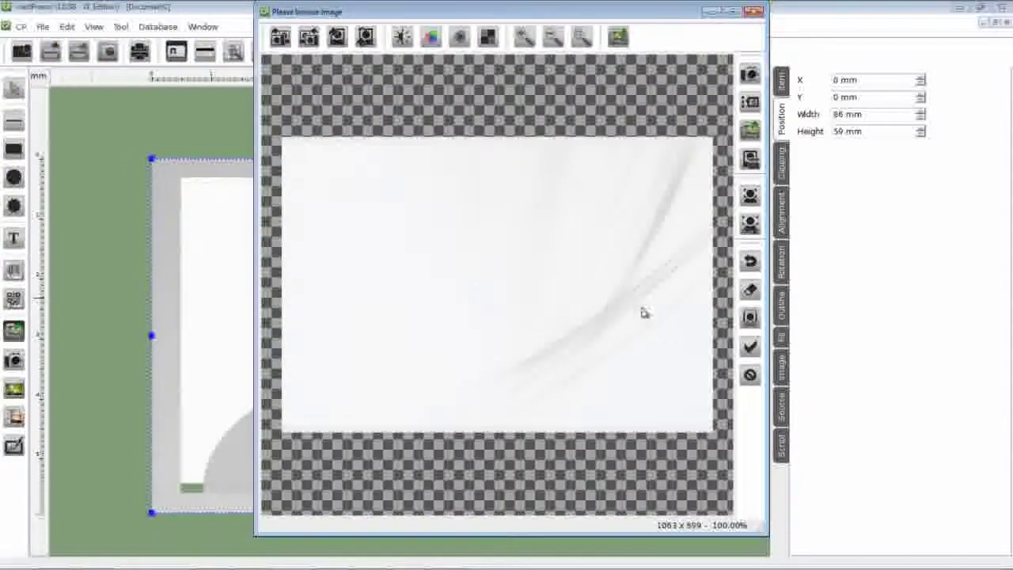
click(749, 346)
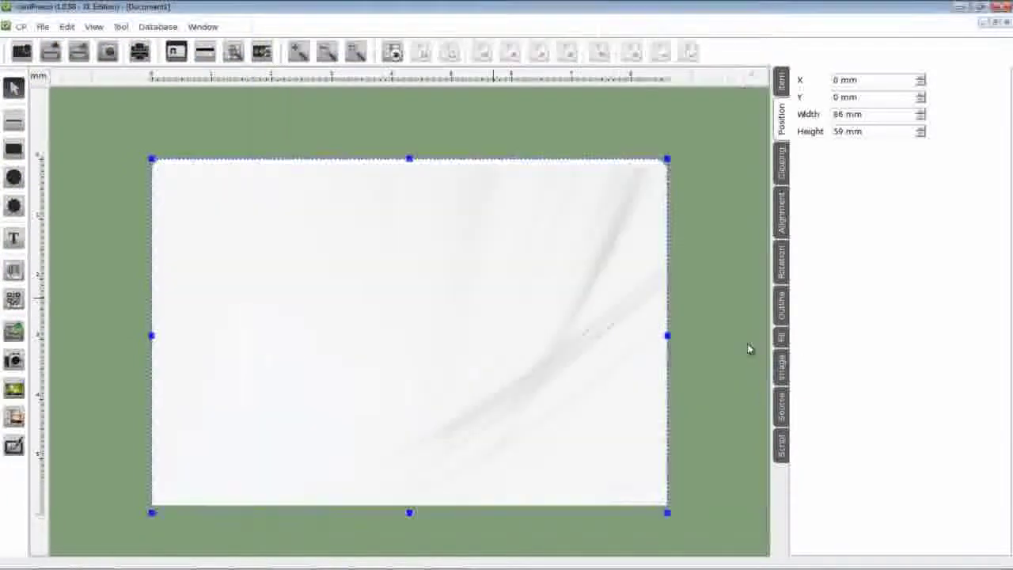
right_click(408, 281)
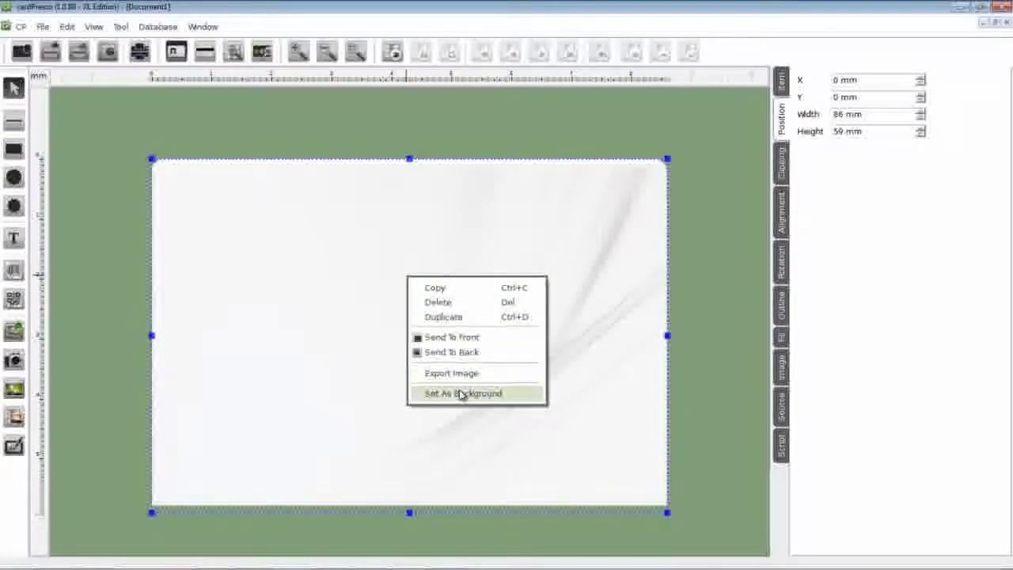
click(462, 394)
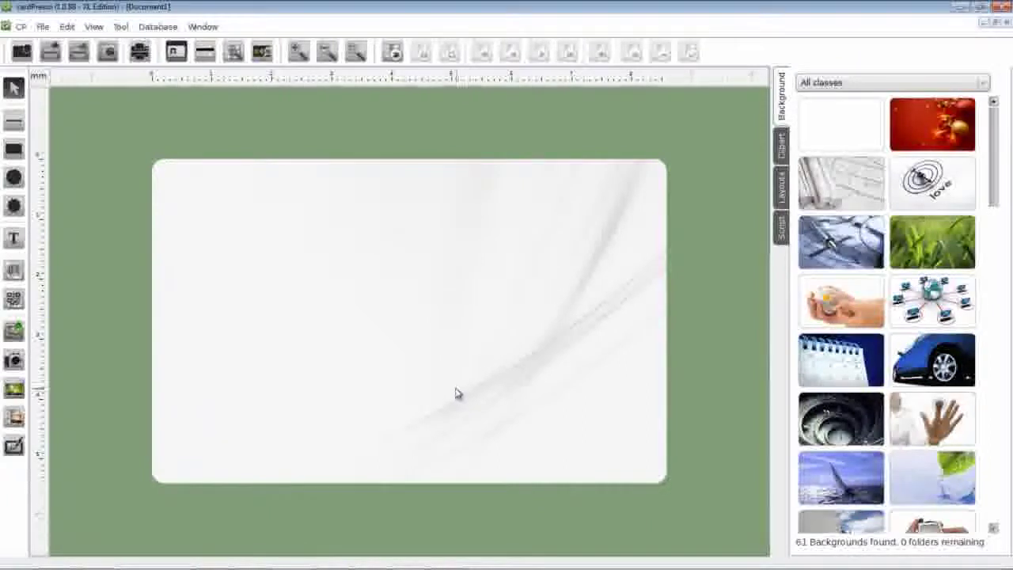
Insert the cardPresso_Logo image in a frame near the card's upper left
click(16, 334)
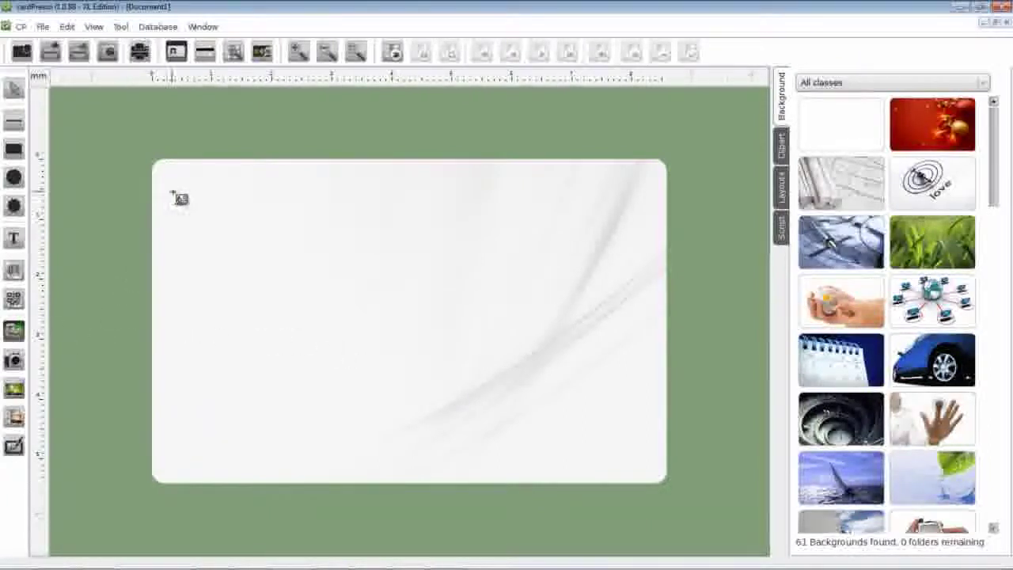
click(194, 218)
drag(284, 285, 429, 320)
click(230, 124)
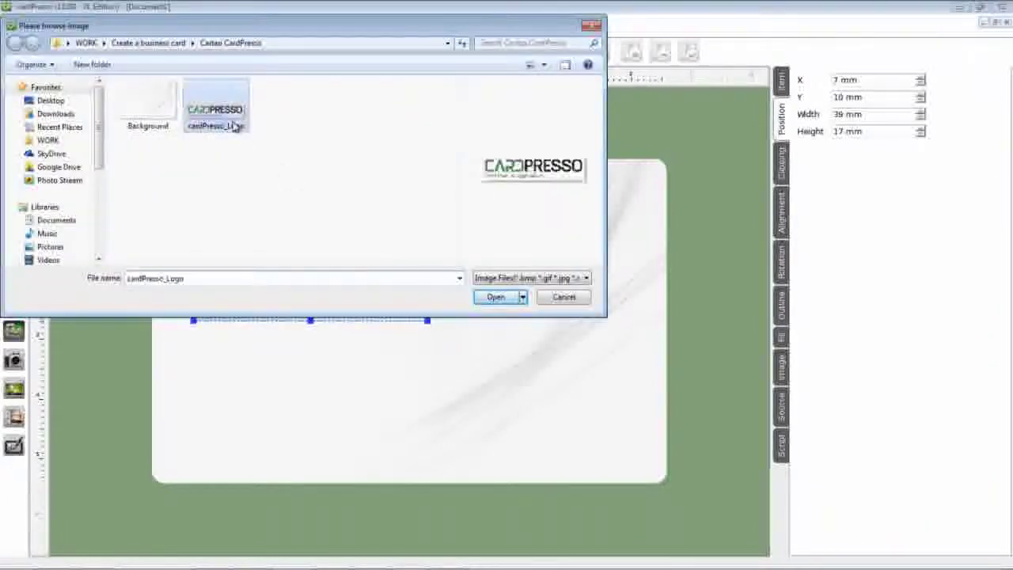
click(495, 296)
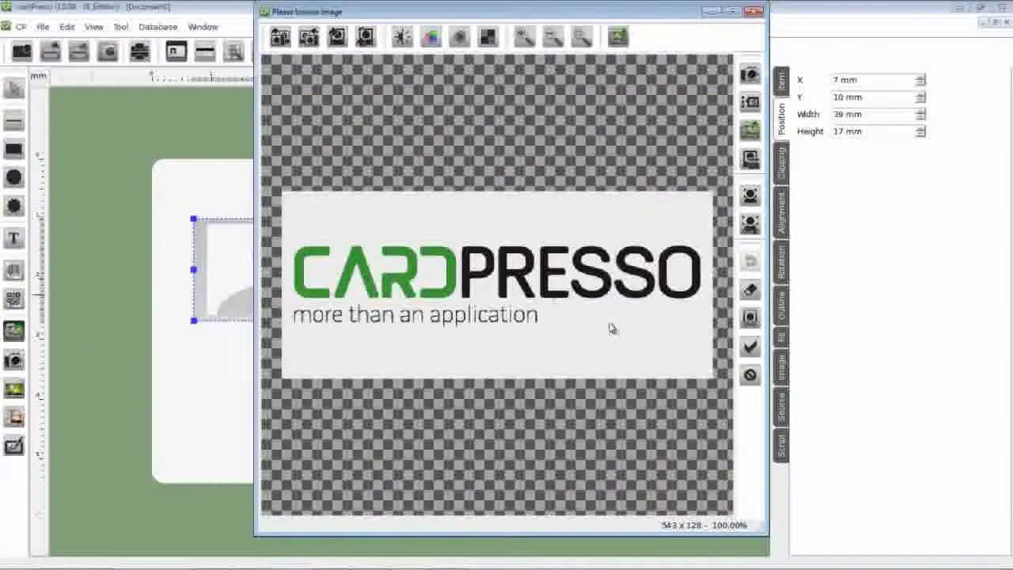
click(750, 346)
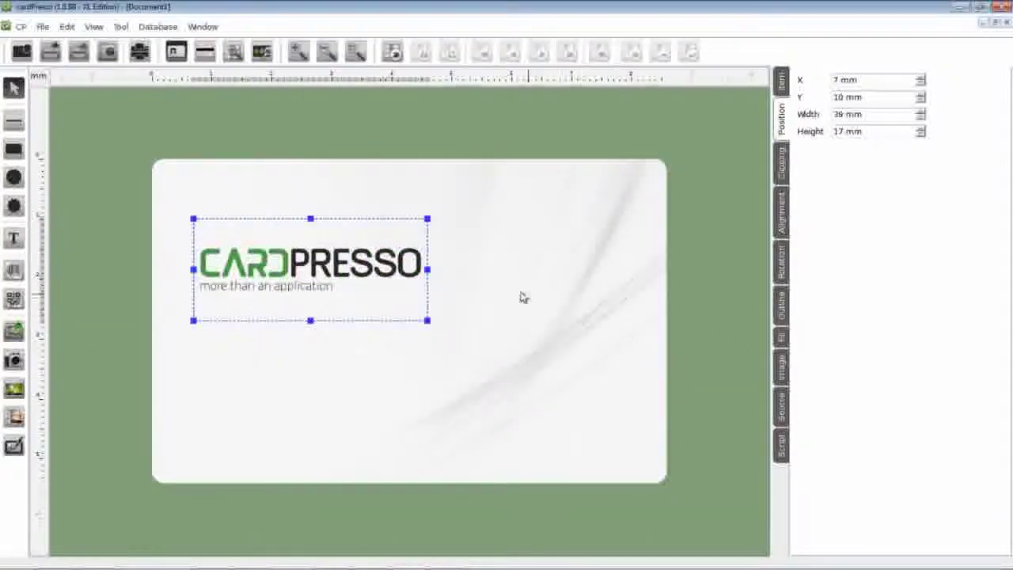
Nudge the logo higher and enlarge it to about 43 × 20 mm
drag(323, 258, 320, 240)
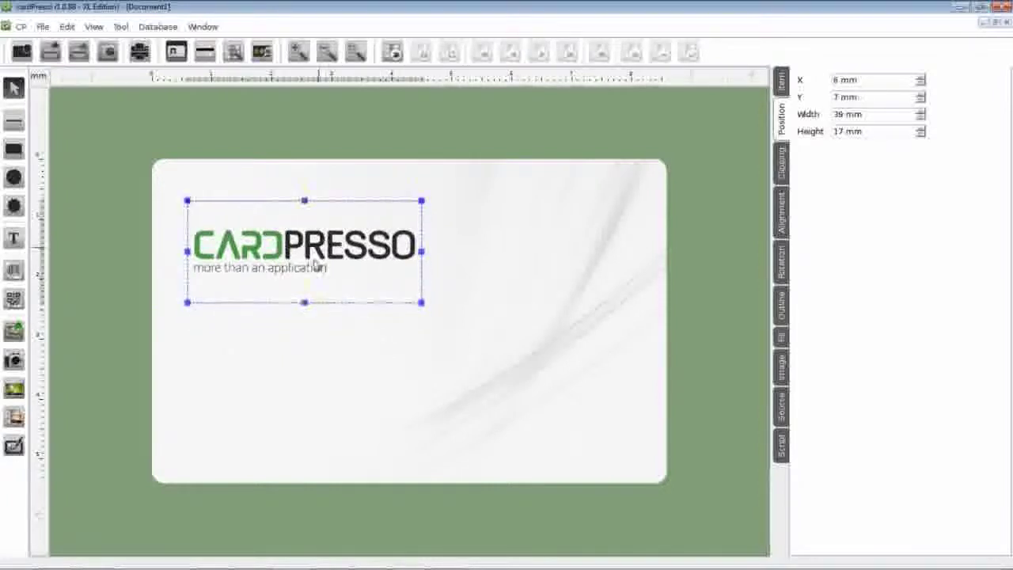
drag(304, 302, 313, 320)
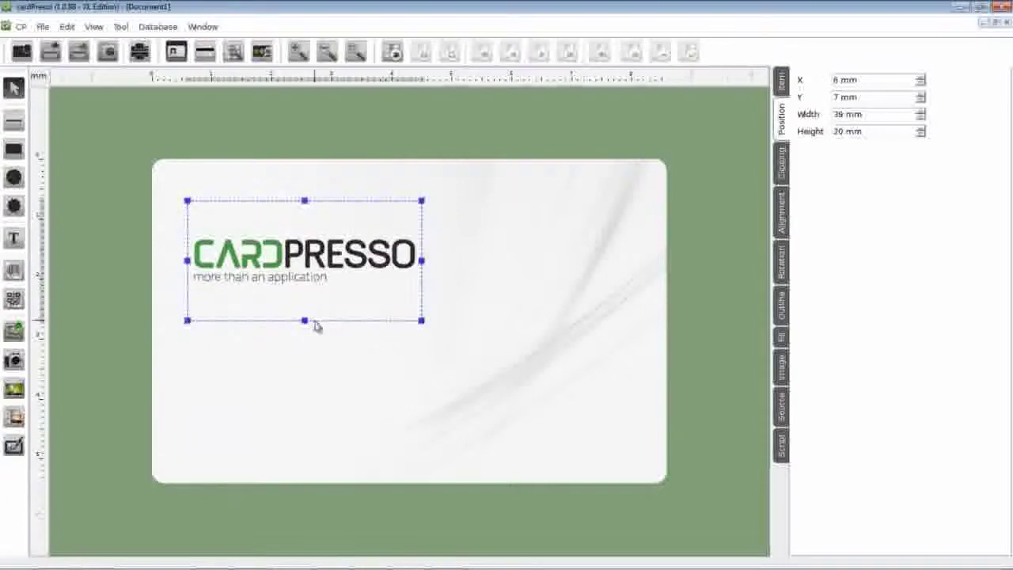
drag(421, 266, 447, 268)
click(366, 348)
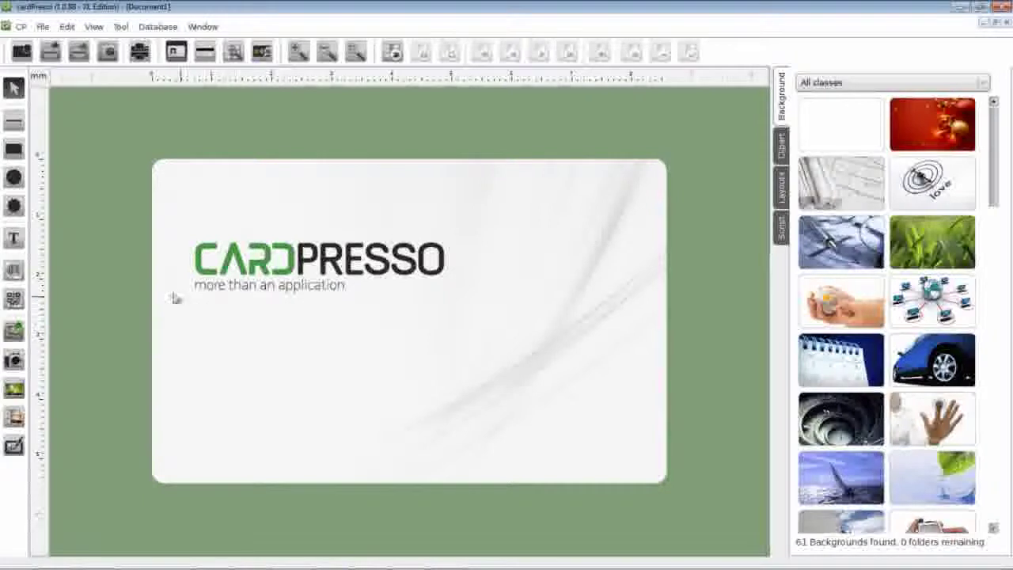
Draw a text box below the logo and enter the cardholder's full name
click(16, 245)
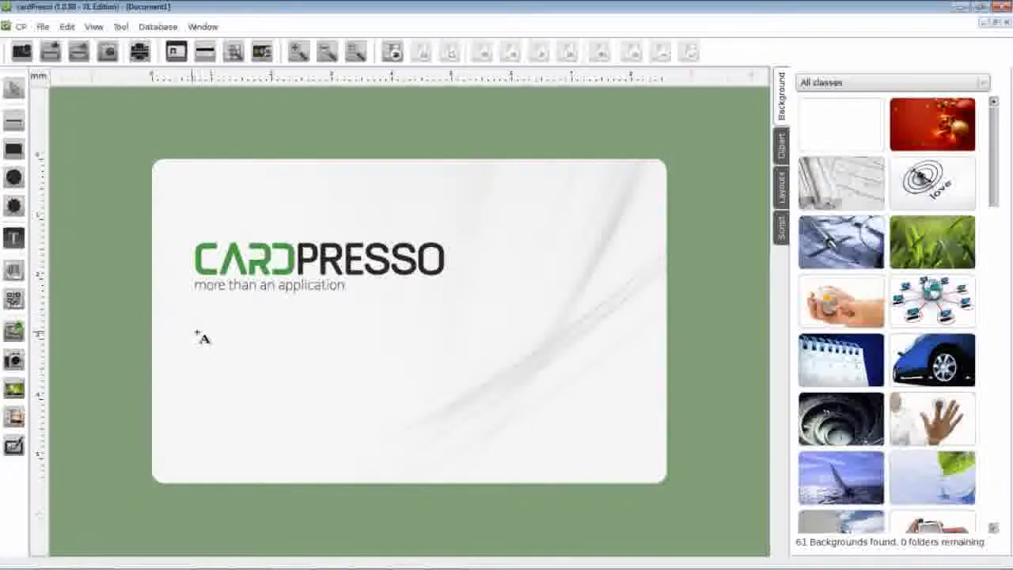
drag(198, 333, 353, 368)
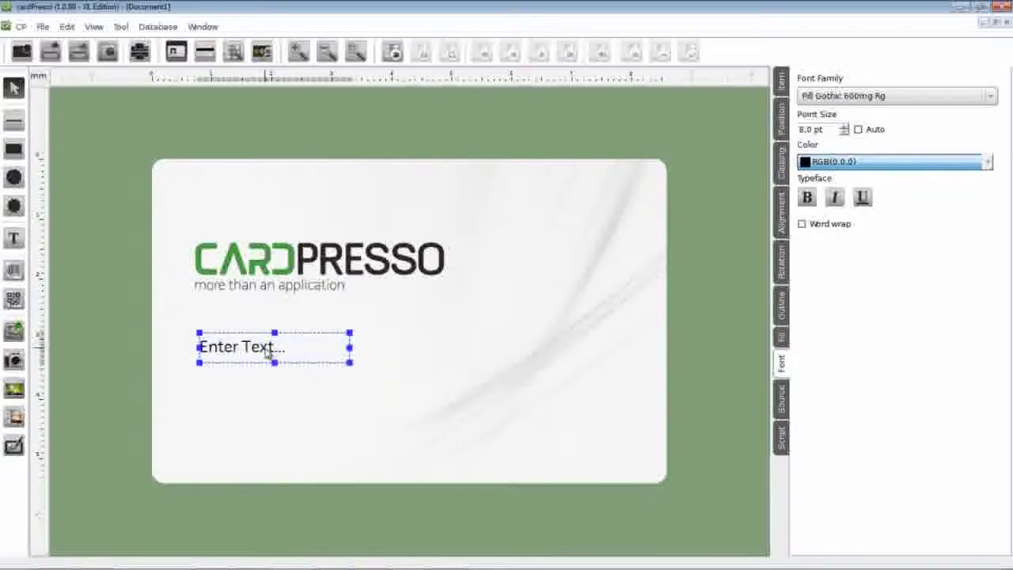
double_click(267, 354)
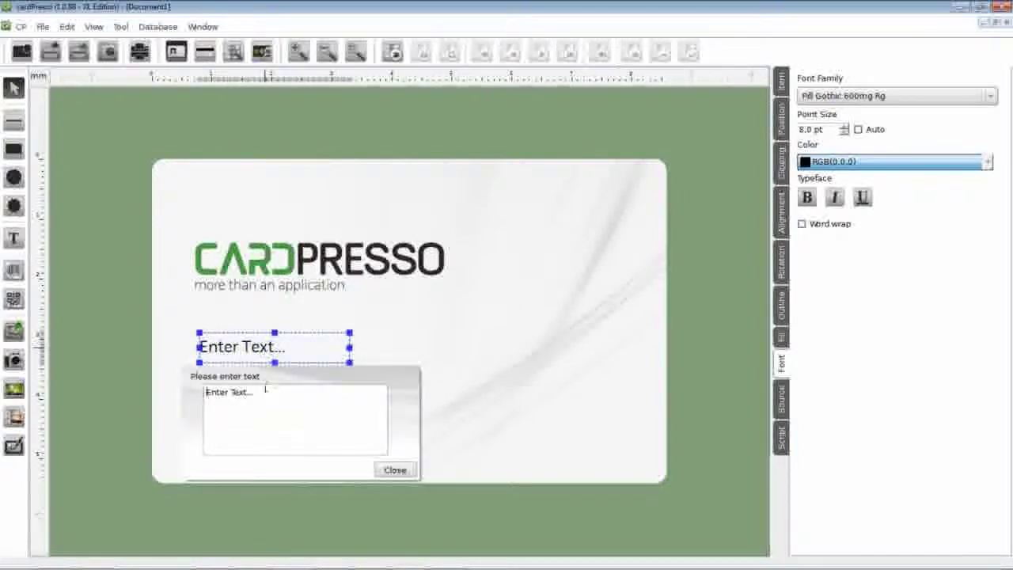
drag(221, 392, 205, 391)
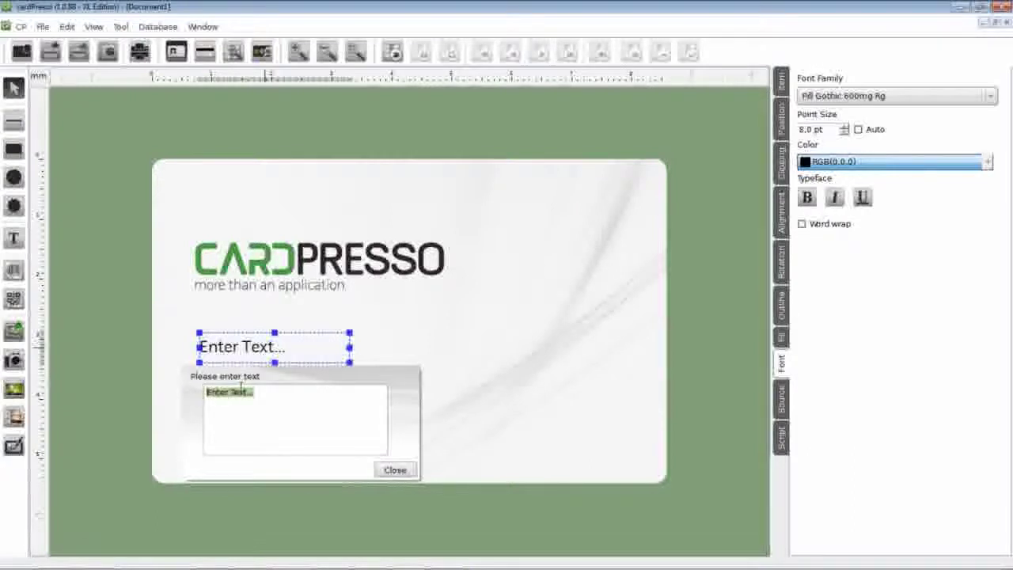
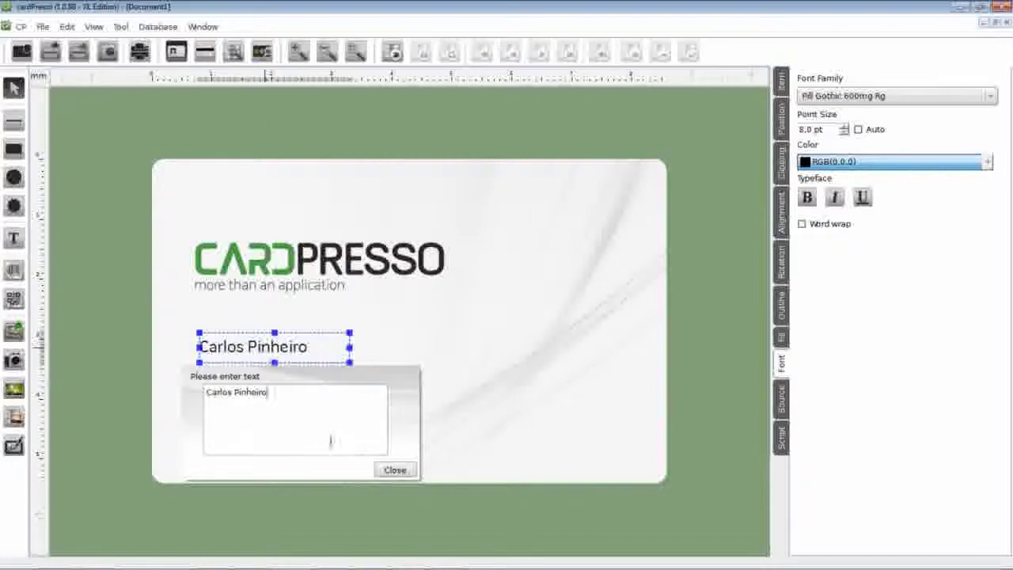
click(394, 470)
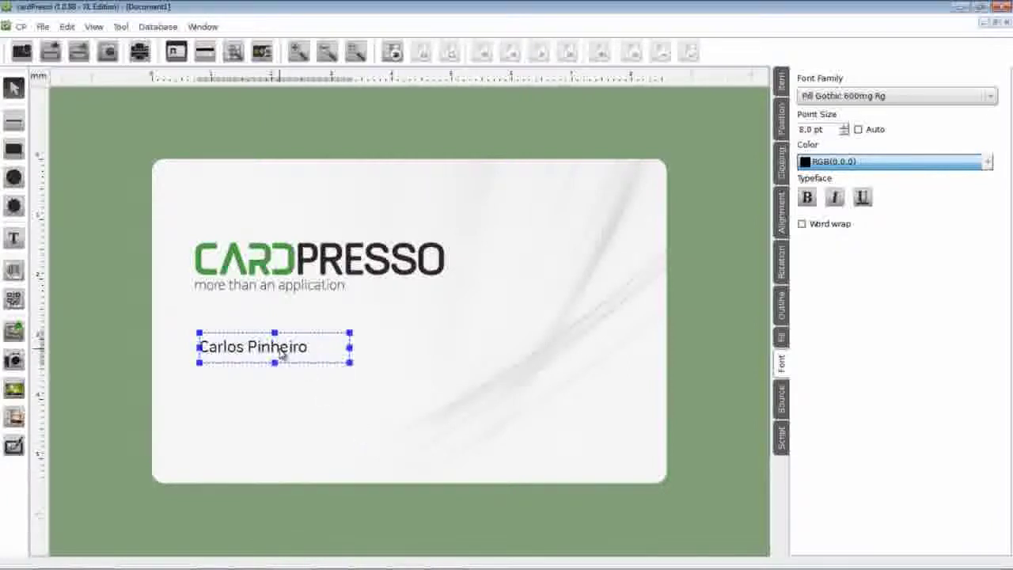
Position the name box at X 8, Y 32 mm, under the logo, sized 24 × 4 mm
drag(281, 354, 295, 354)
click(781, 118)
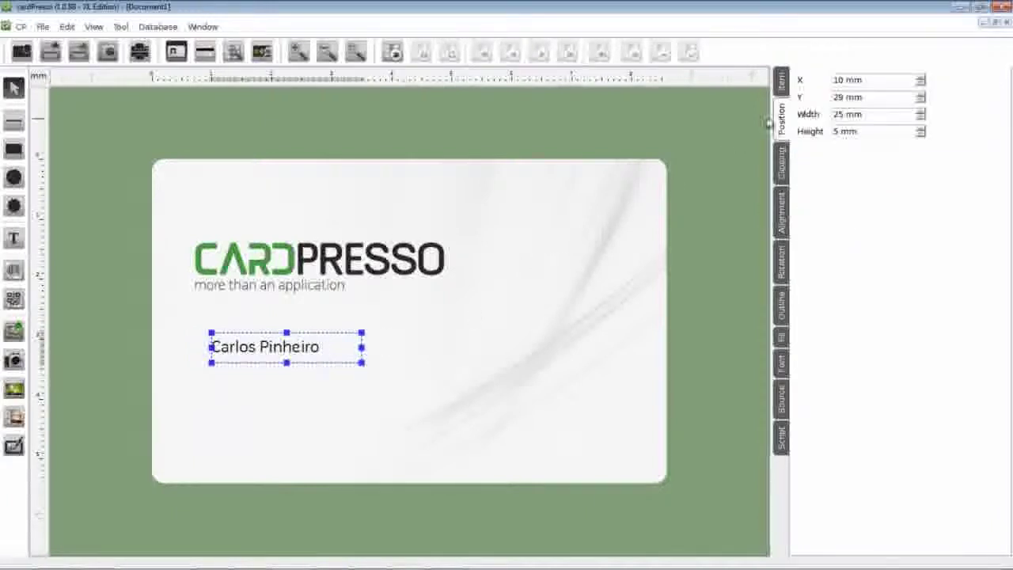
drag(296, 350, 279, 372)
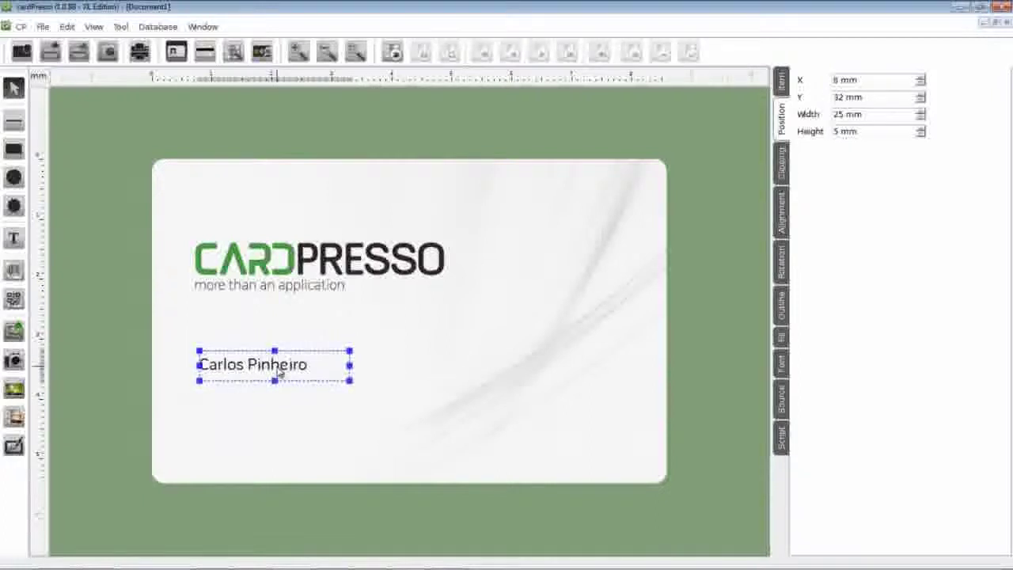
drag(349, 364, 343, 364)
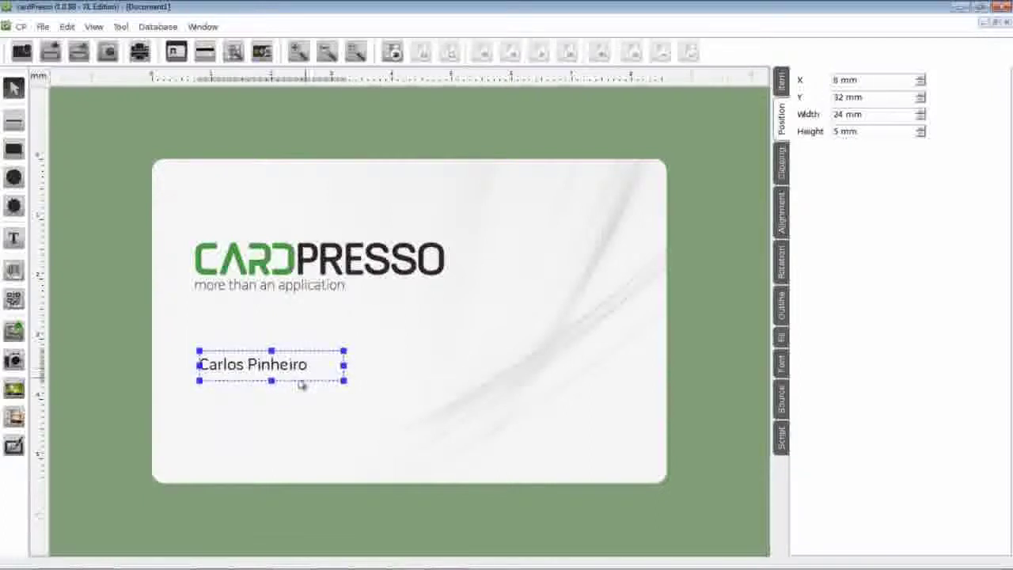
drag(273, 382, 272, 374)
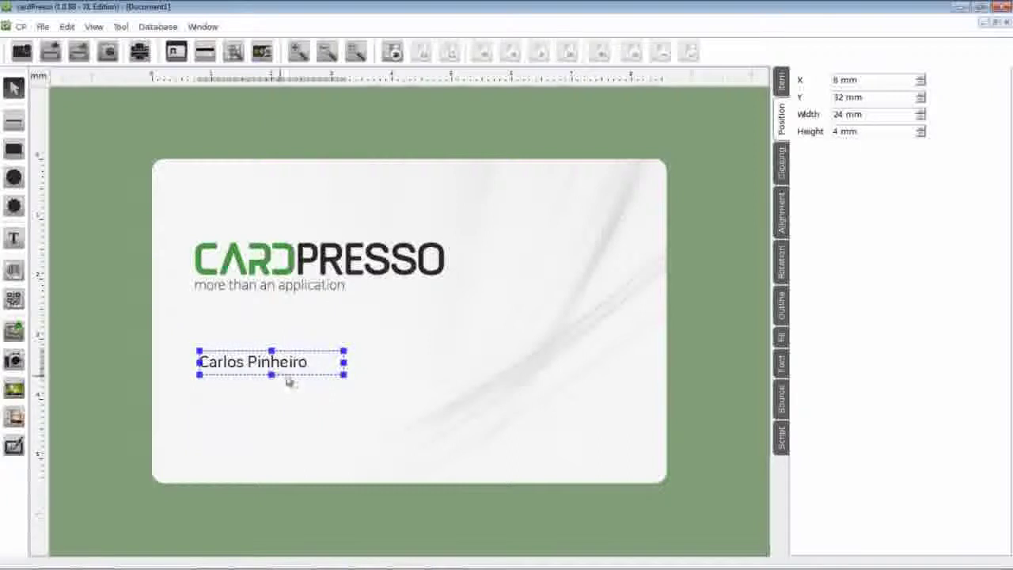
Make the name text bold in the Font settings
click(782, 365)
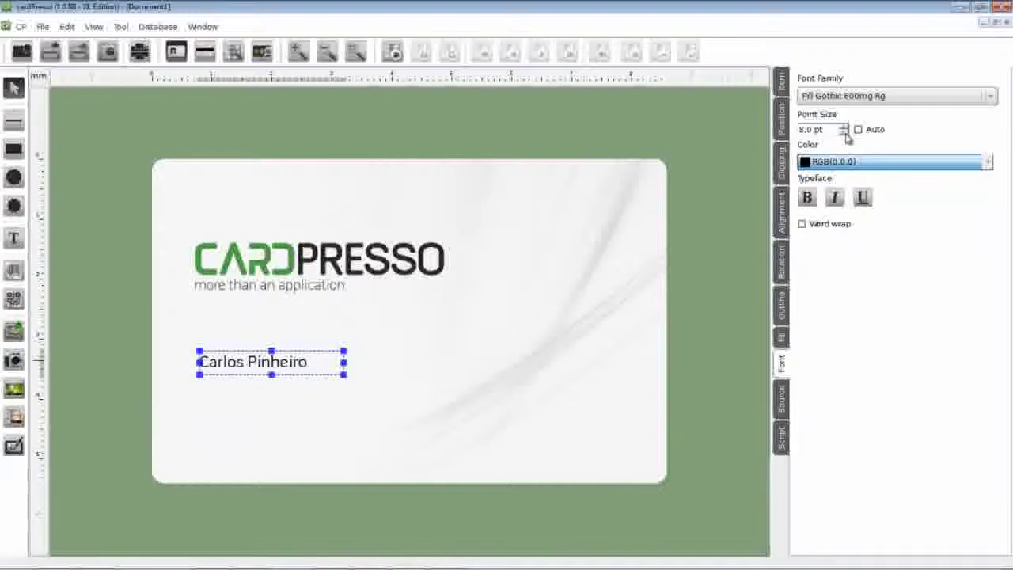
click(807, 198)
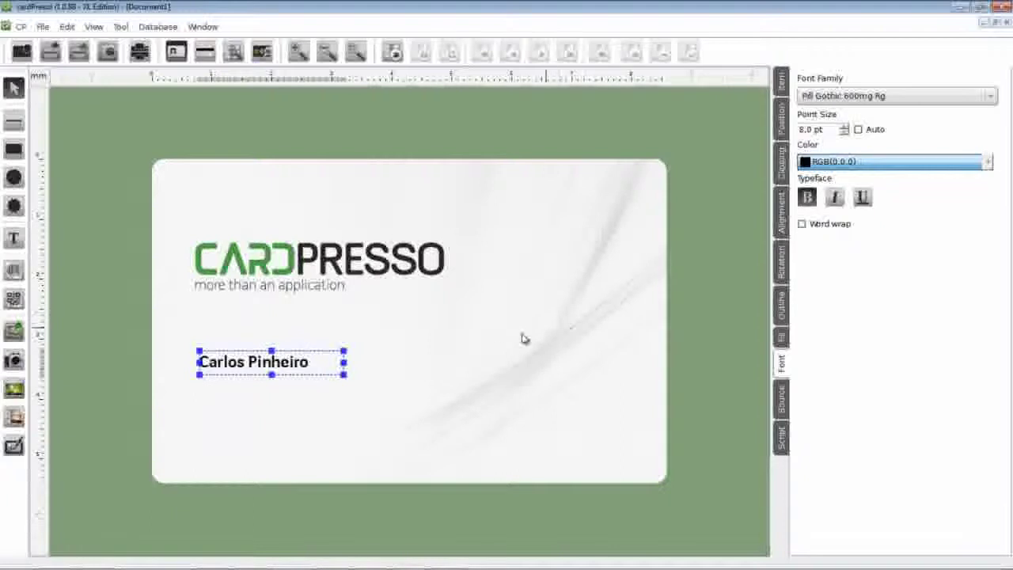
click(332, 396)
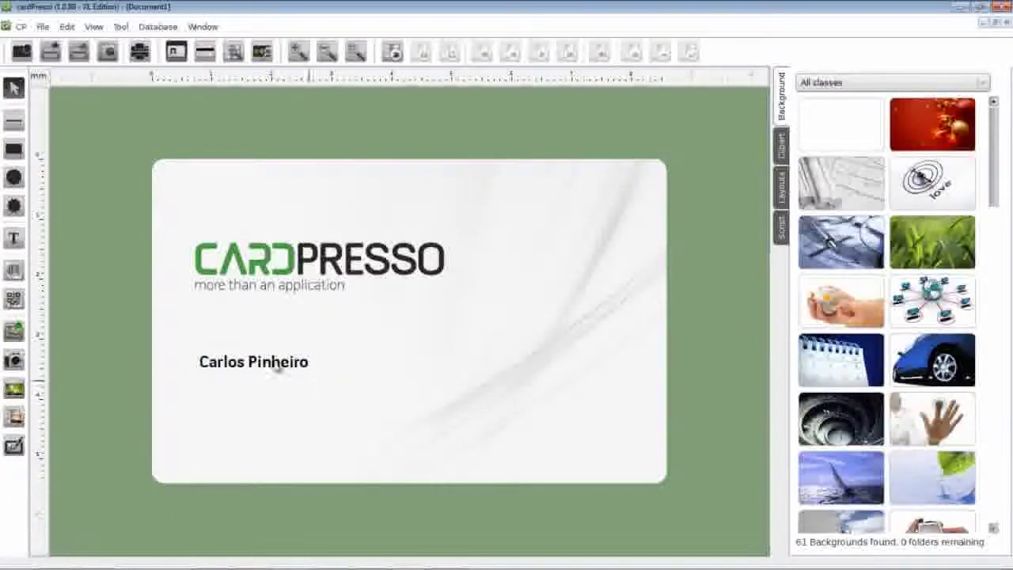
Draw a text box below the name and enter 'Technical Support'
click(15, 242)
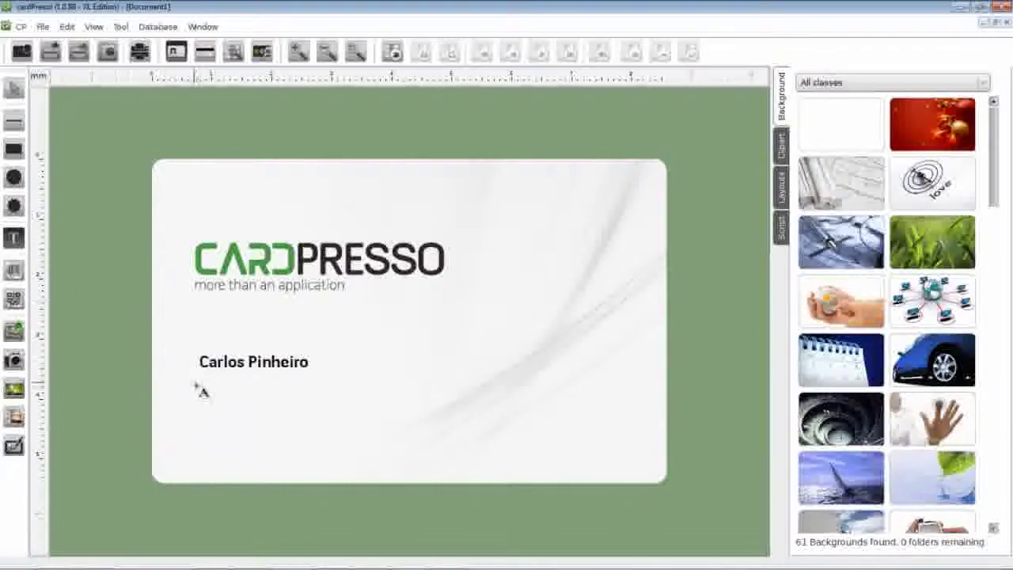
drag(202, 390, 362, 414)
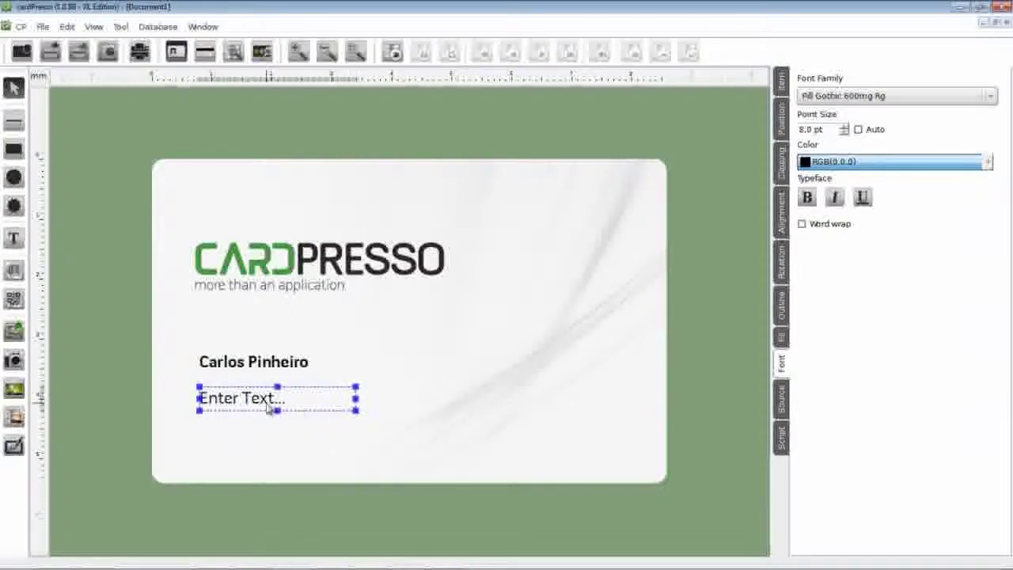
double_click(270, 405)
drag(264, 439, 174, 431)
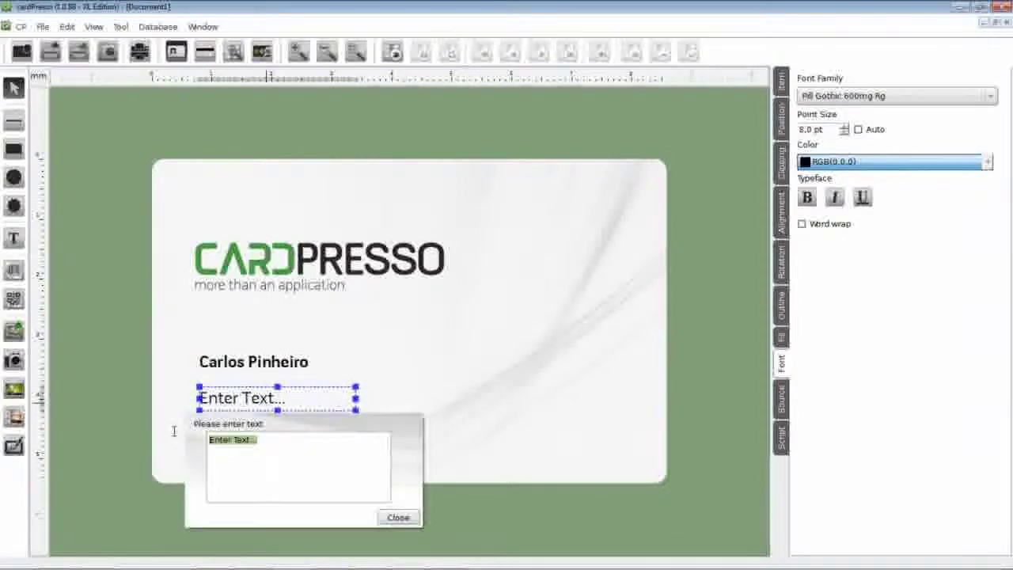
text(Technical)
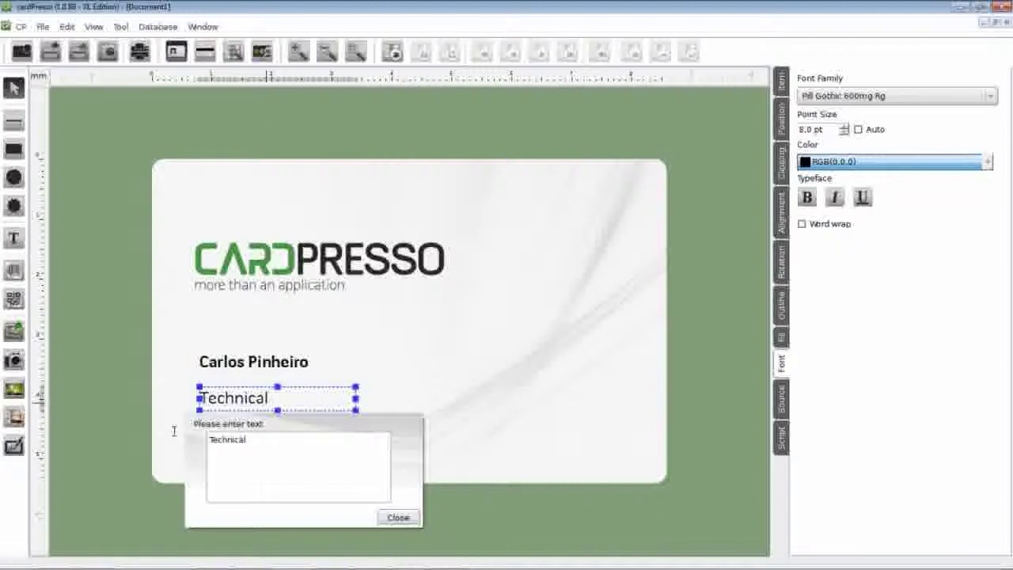
text( Support)
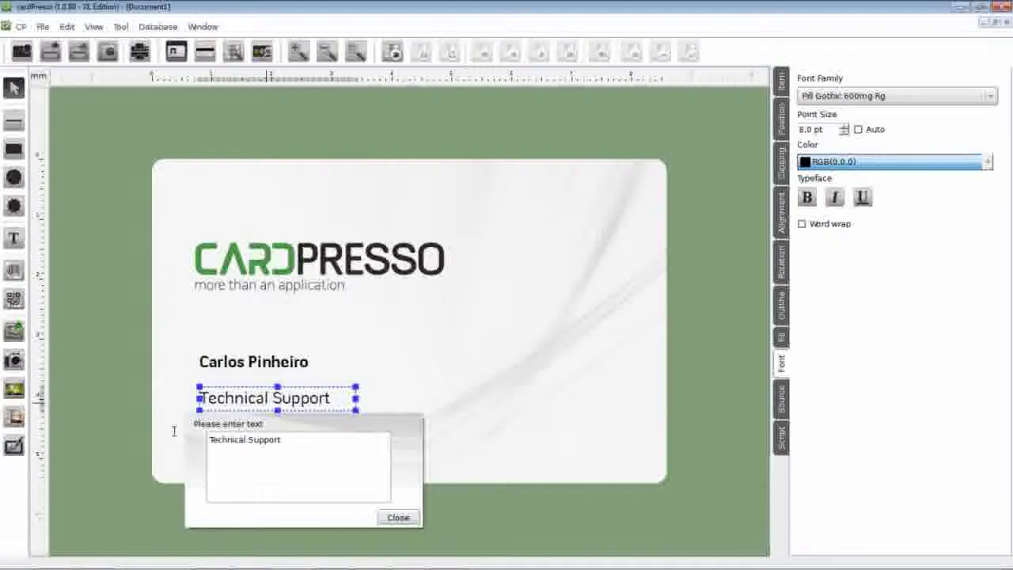
click(396, 518)
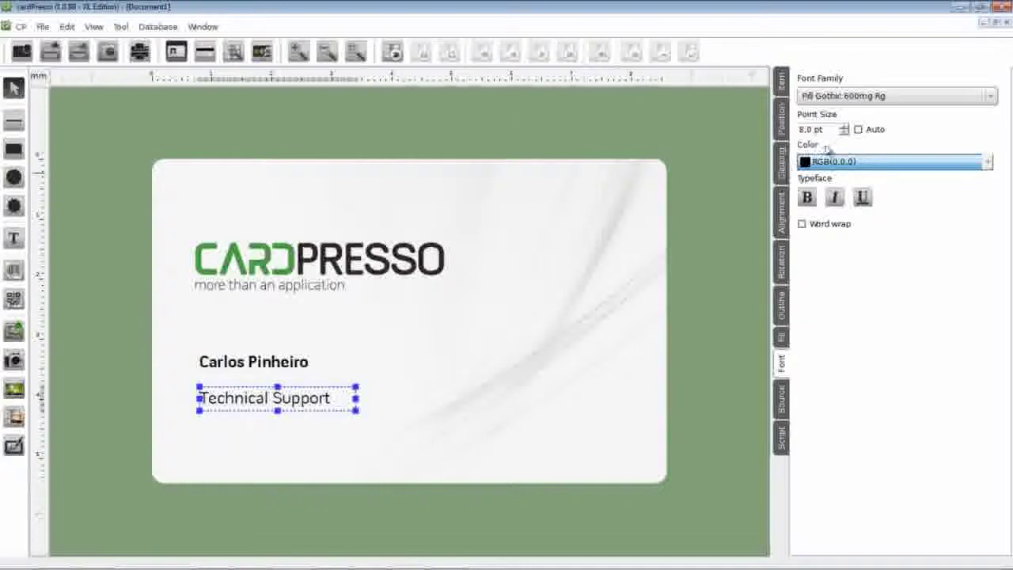
Set Technical Support to 7 pt and place it under the name at Y 35 mm, 22 × 3 mm
click(845, 133)
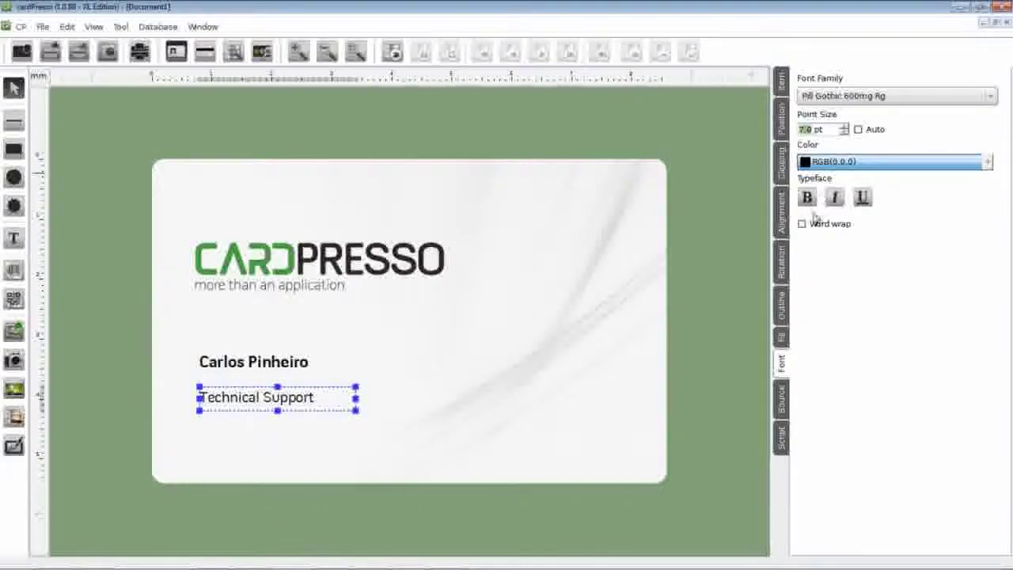
click(782, 127)
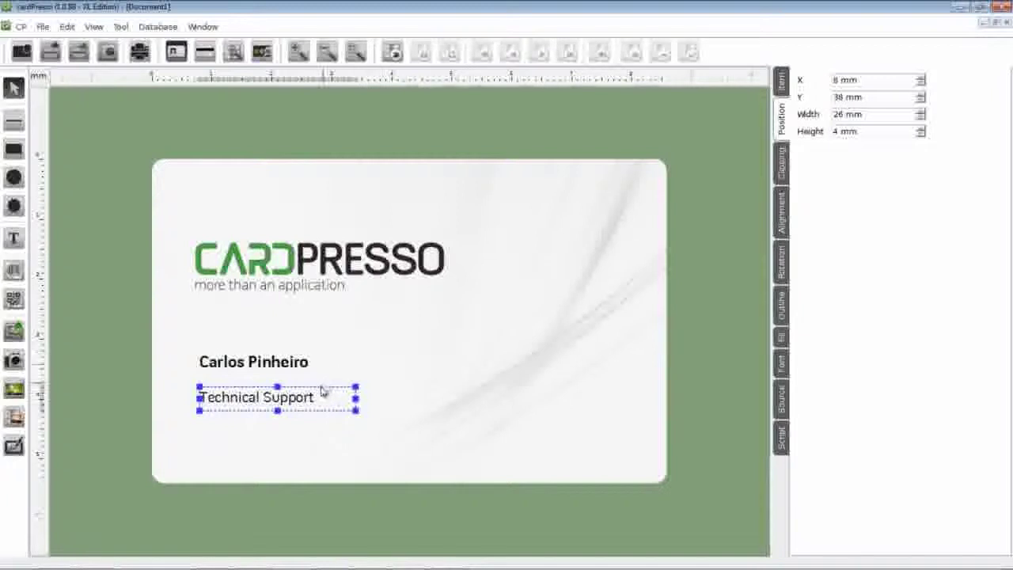
drag(301, 403, 331, 381)
drag(267, 396, 266, 387)
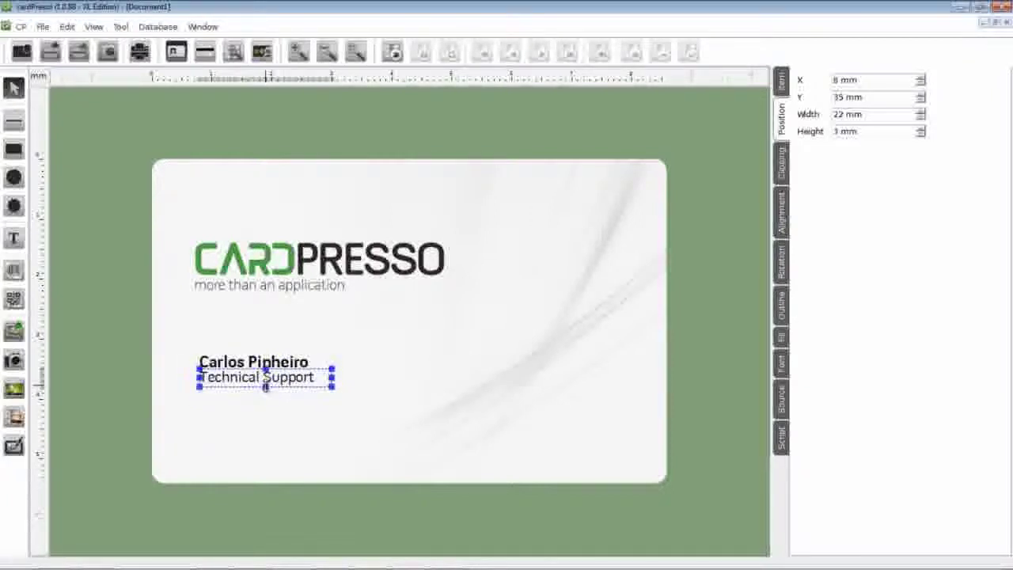
click(357, 380)
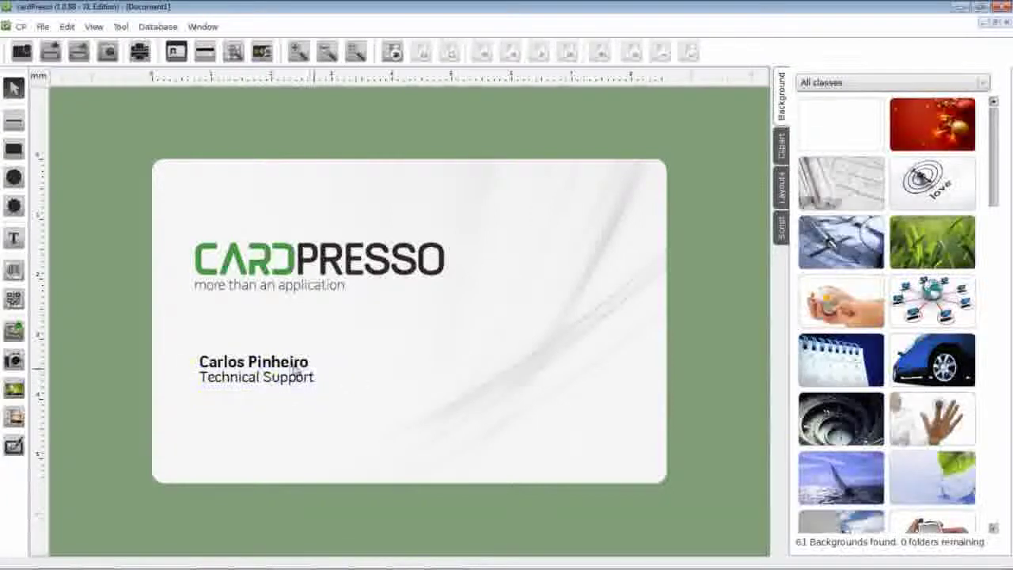
Add a text box below the job title with the phone number and e-mail address on two lines
click(14, 237)
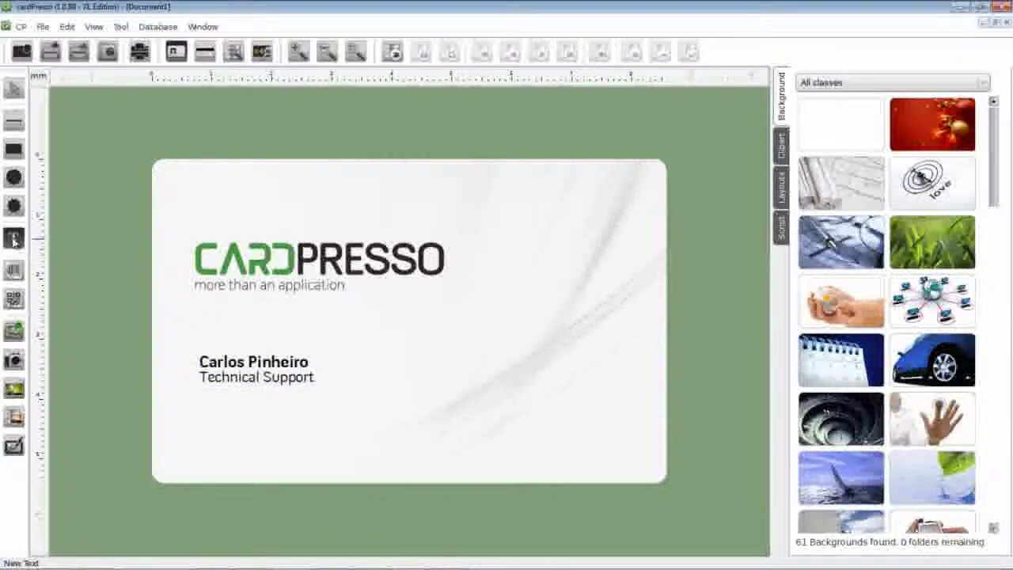
drag(199, 411, 346, 466)
drag(338, 461, 343, 458)
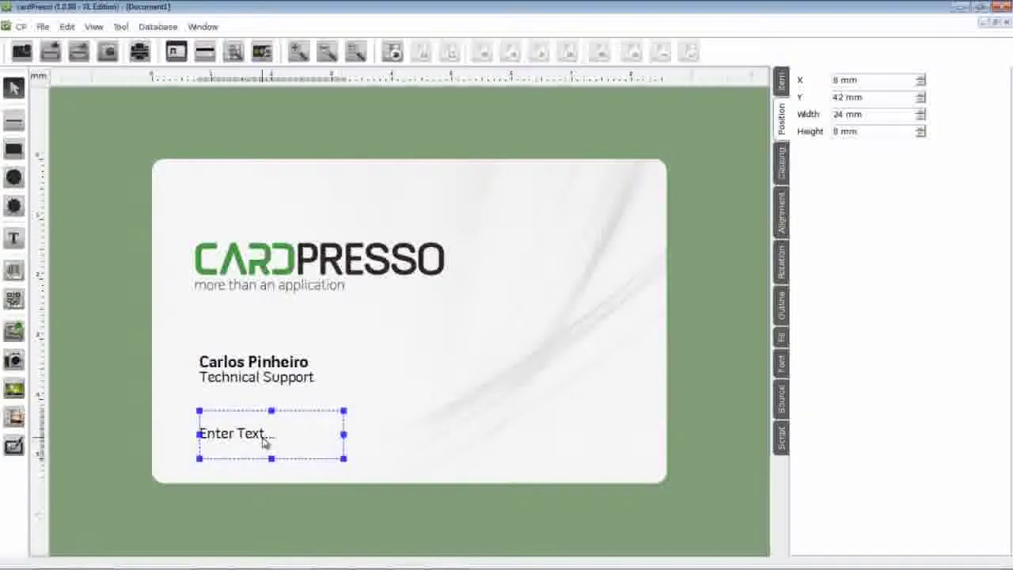
double_click(264, 441)
drag(256, 489, 202, 488)
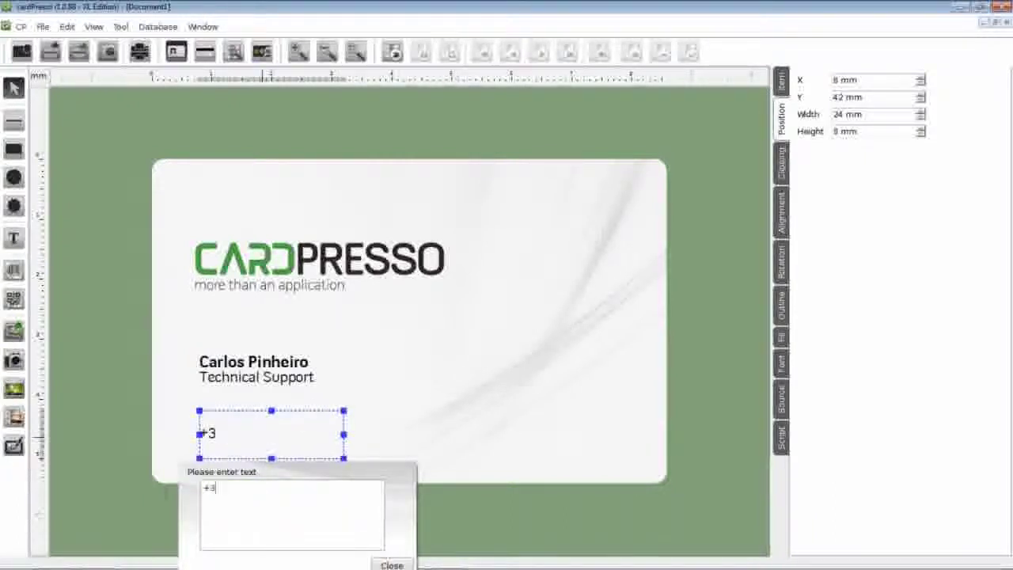
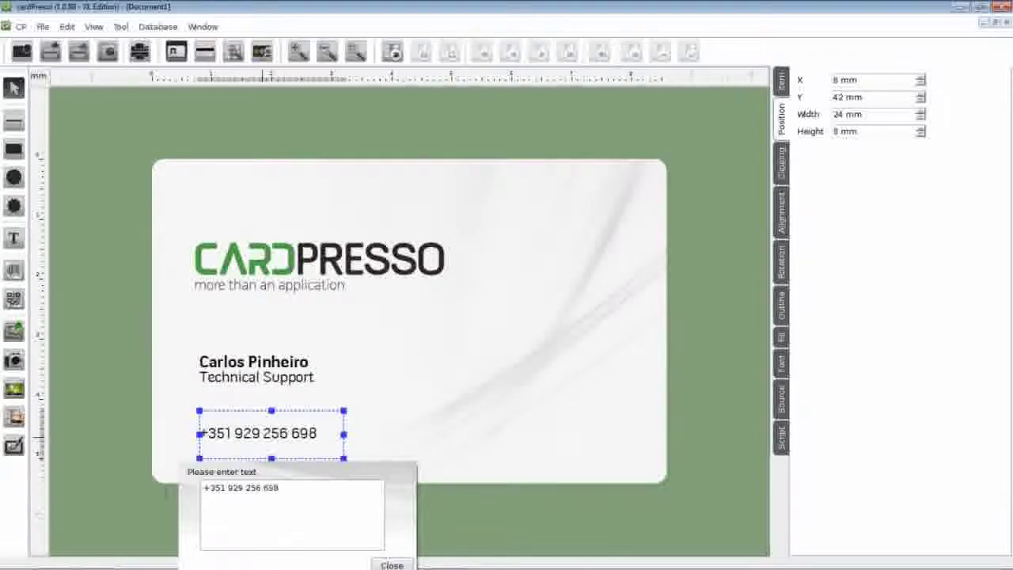
key(Return)
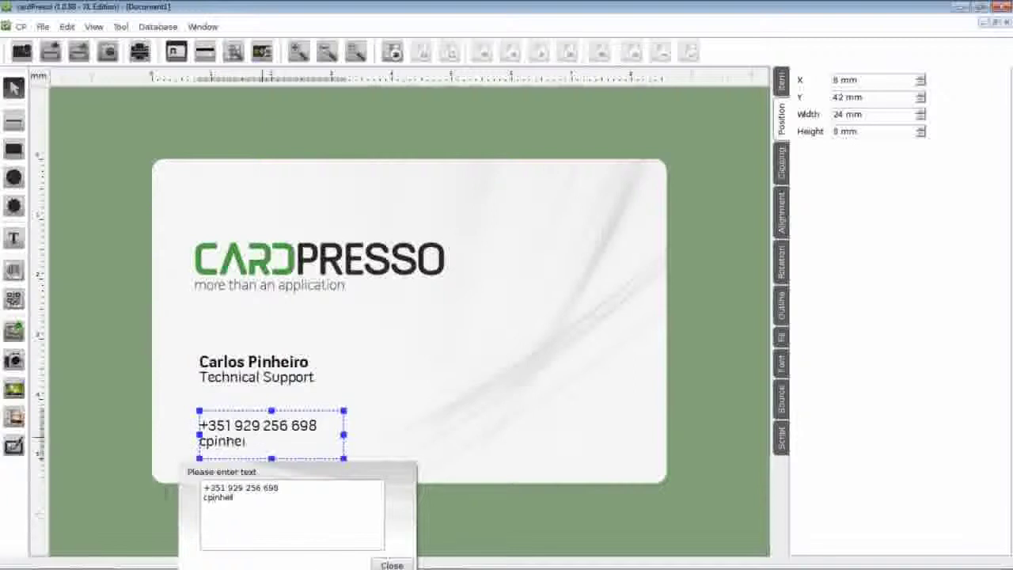
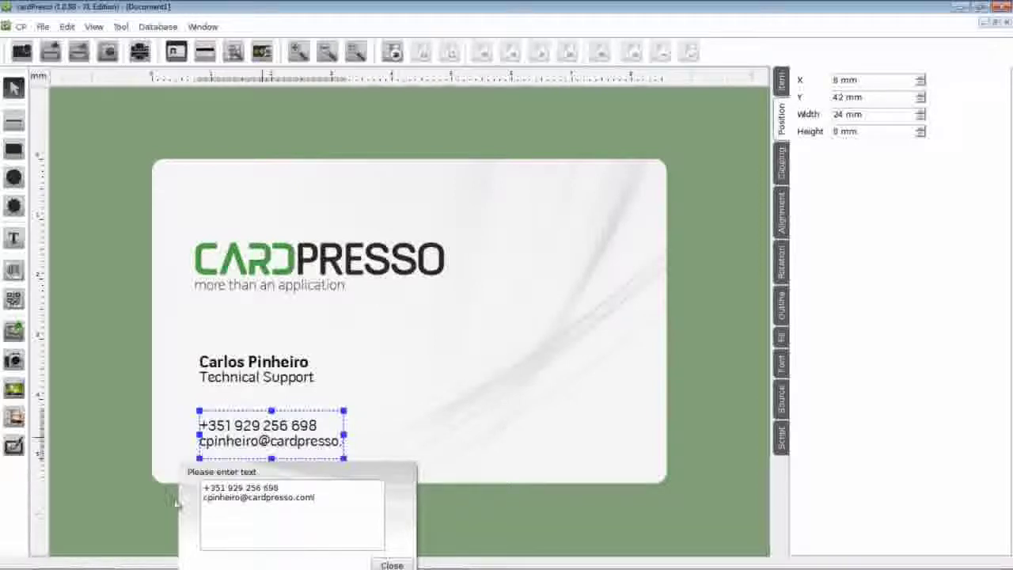
click(391, 565)
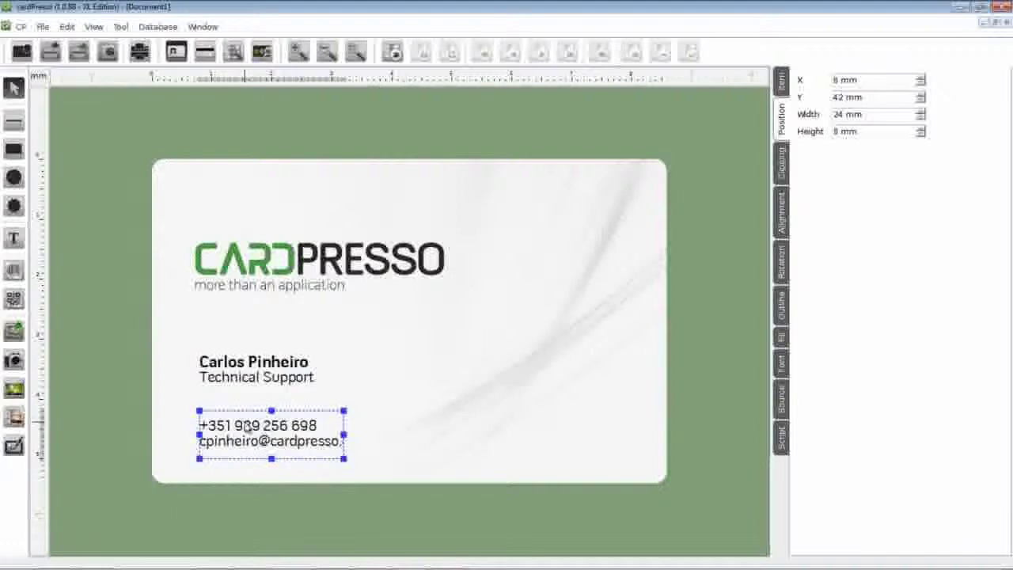
Move the contact box to Y 43 mm and widen it to 29 × 6 mm so the address shows fully
drag(248, 427, 248, 433)
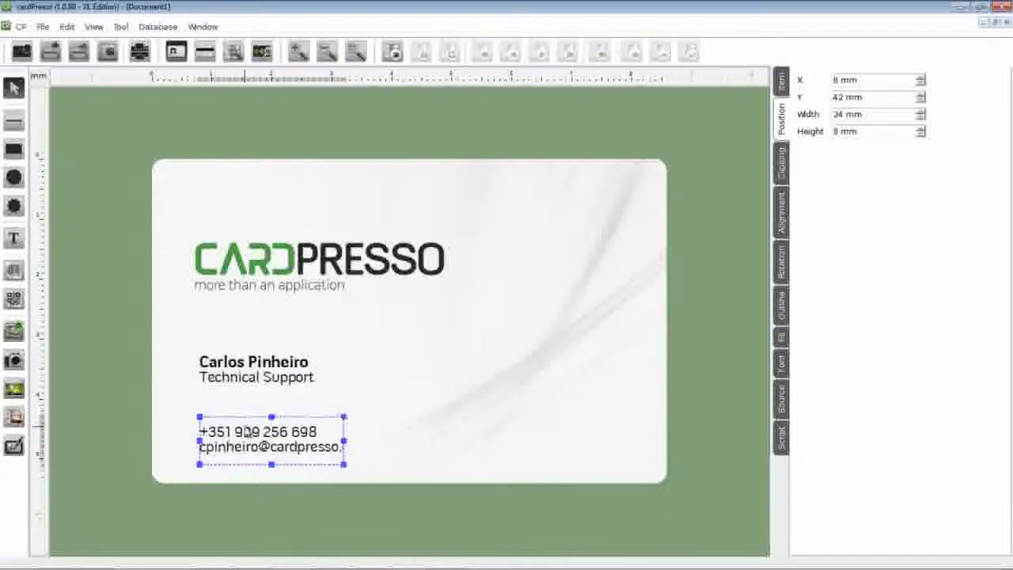
drag(344, 440, 374, 441)
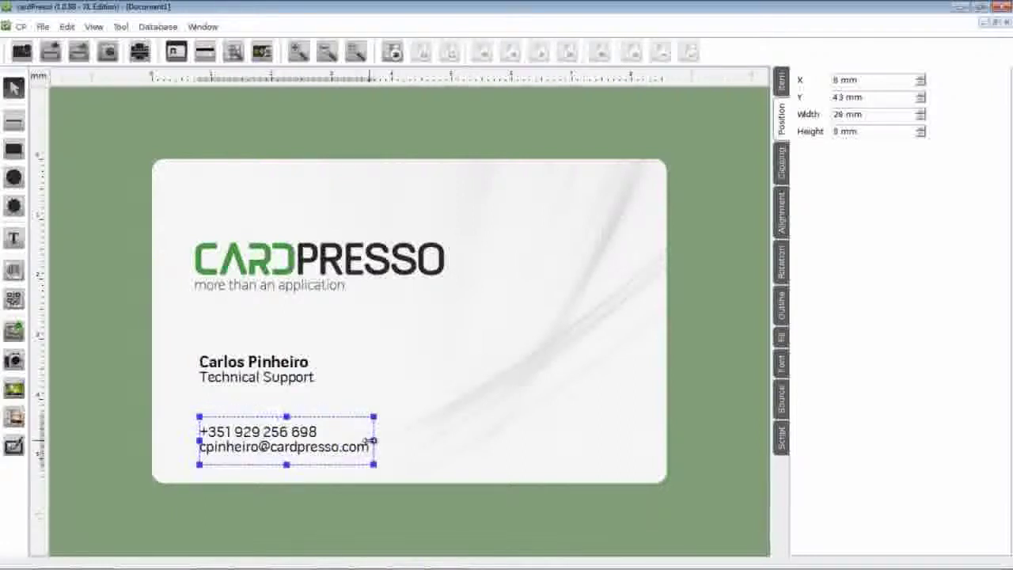
drag(287, 465, 286, 453)
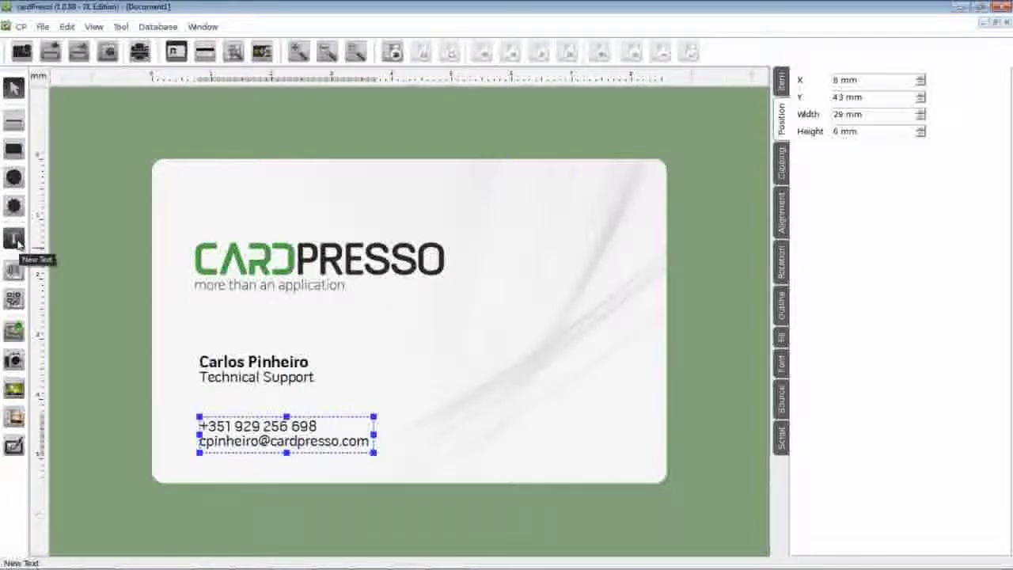
click(16, 241)
drag(463, 423, 625, 447)
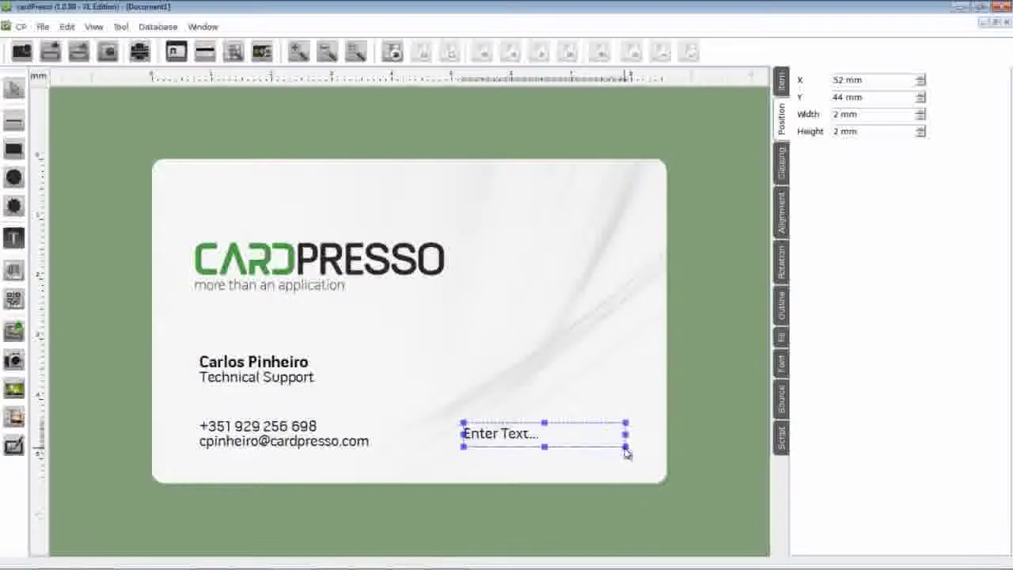
double_click(532, 443)
drag(540, 475, 451, 481)
text(www.cardpresso.com)
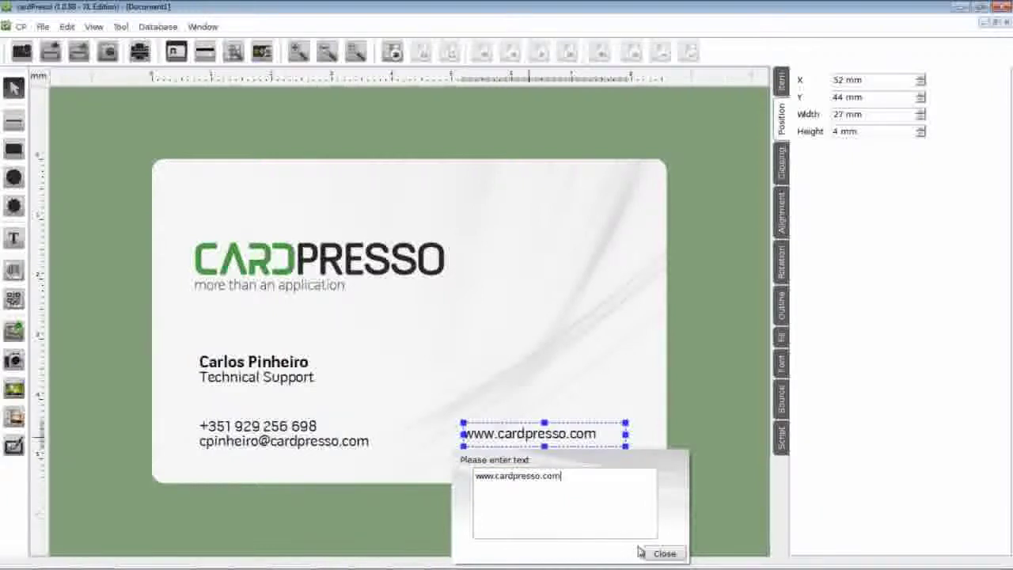
click(664, 554)
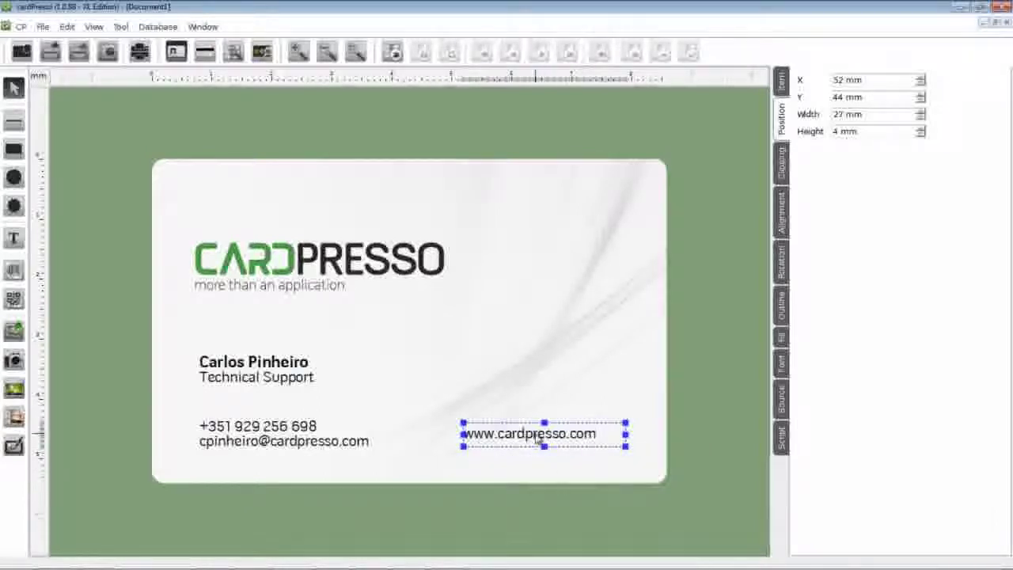
mouse_move(536, 437)
mouse_down()
mouse_move(513, 440)
mouse_move(525, 445)
mouse_up()
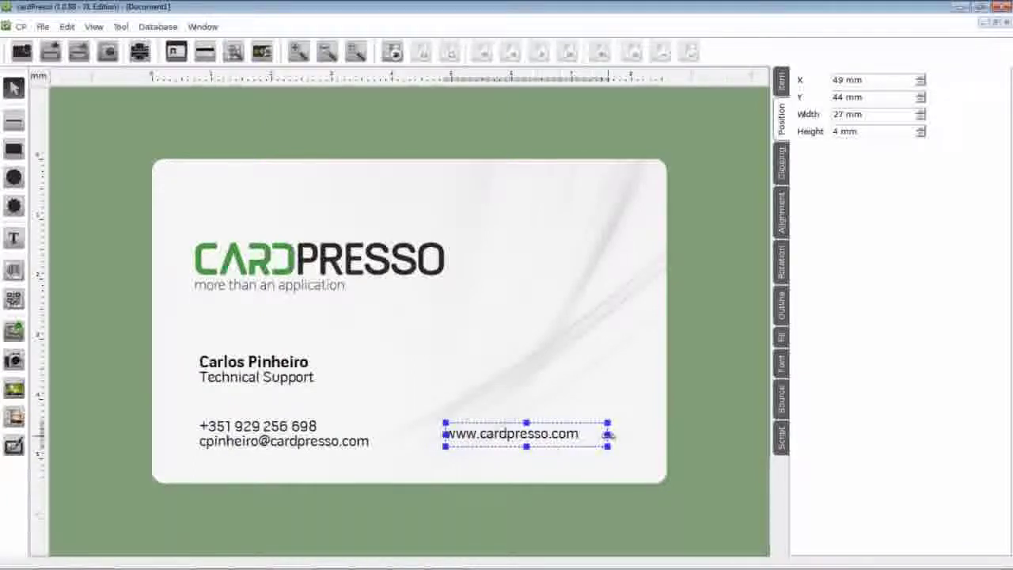
drag(607, 434, 620, 434)
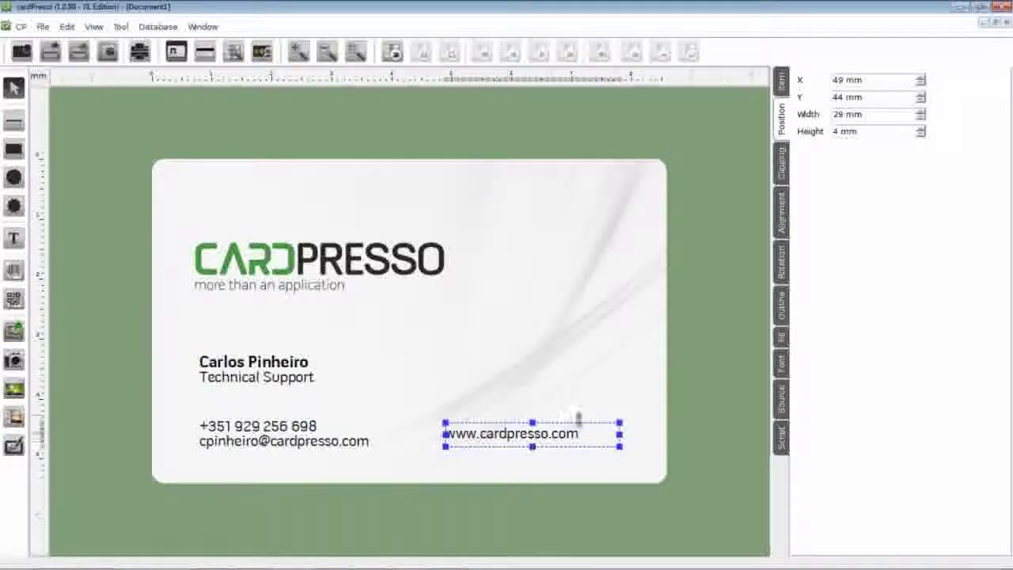
click(780, 371)
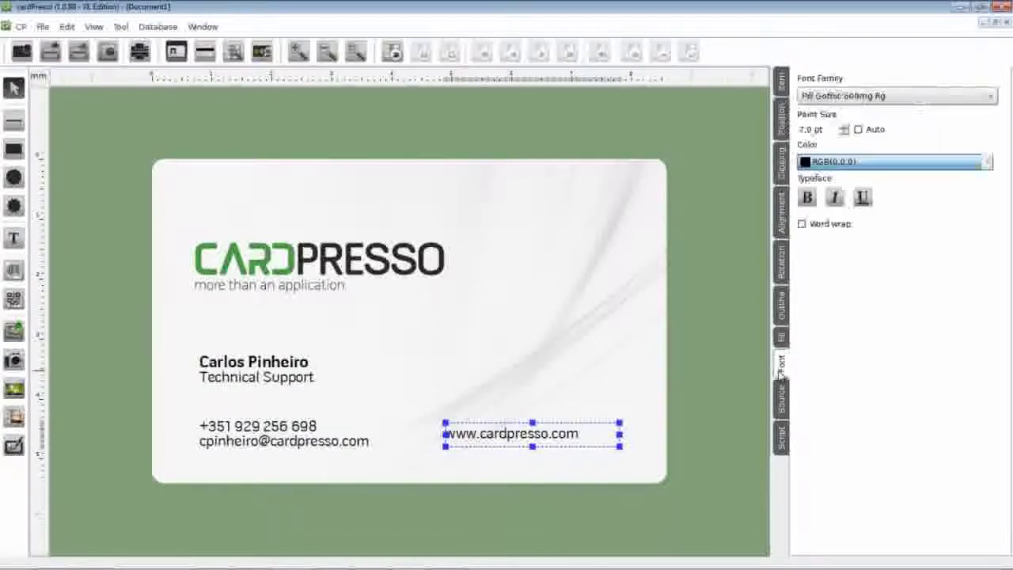
click(844, 126)
click(844, 125)
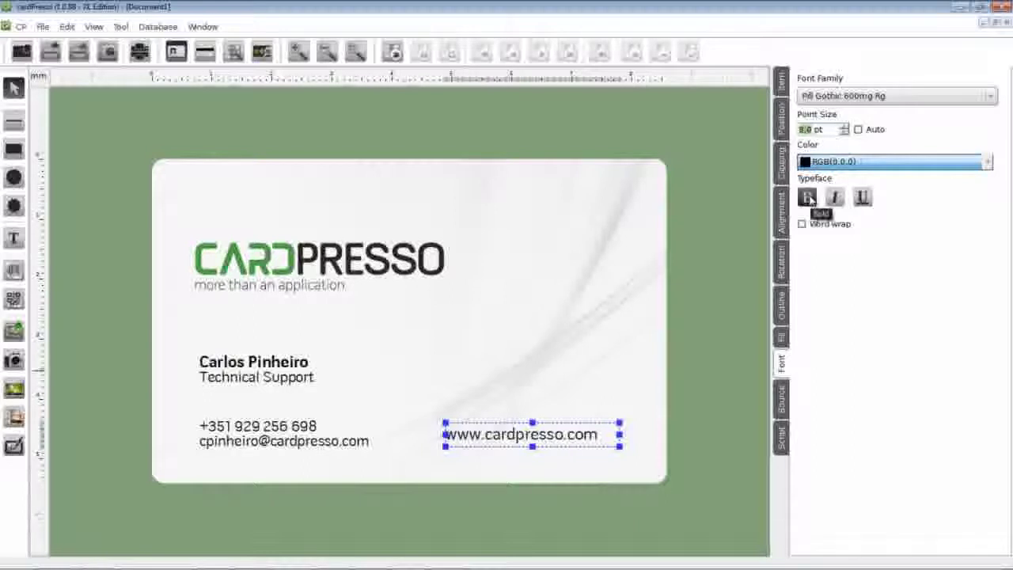
click(808, 197)
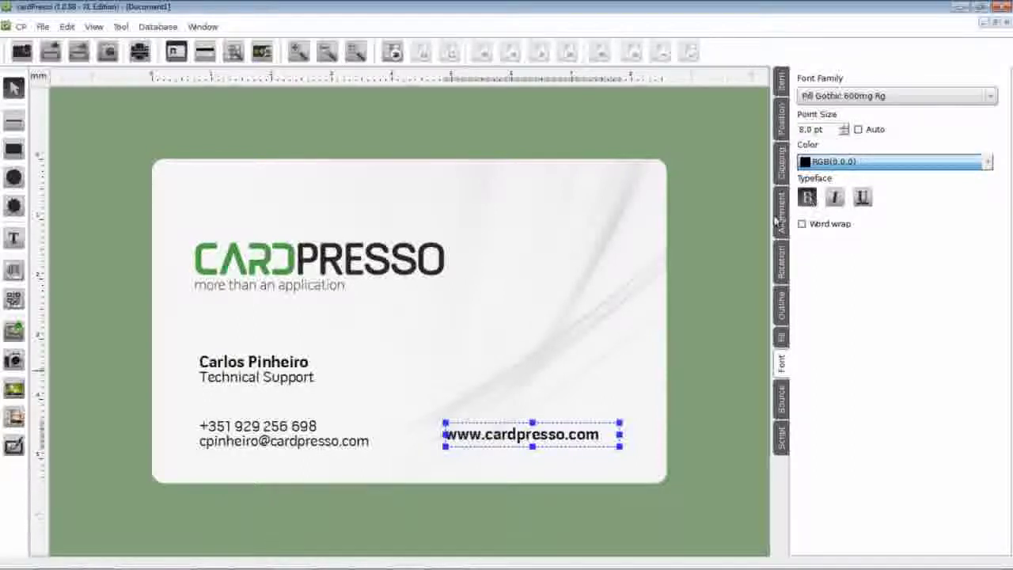
click(551, 382)
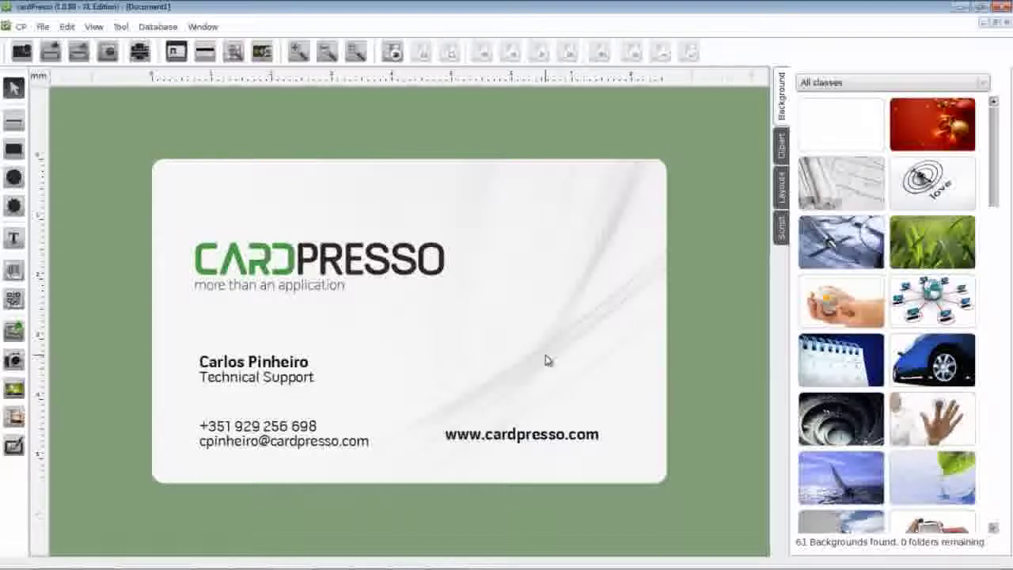
Save the card as 'Card Tutorial 2' in My Cards, then bring up the Print dialog
key(ctrl+s)
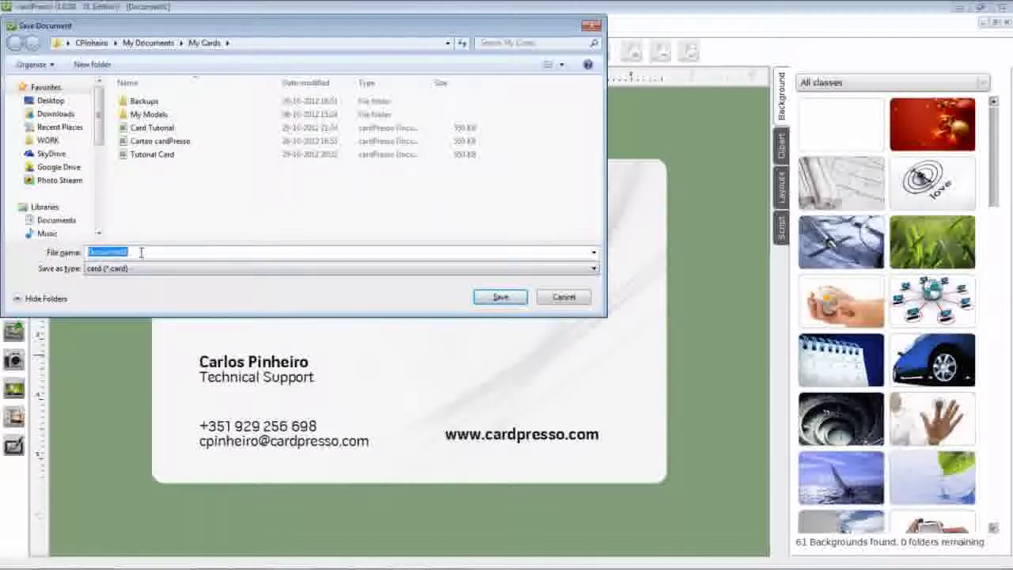
text(Card Tutorial 2)
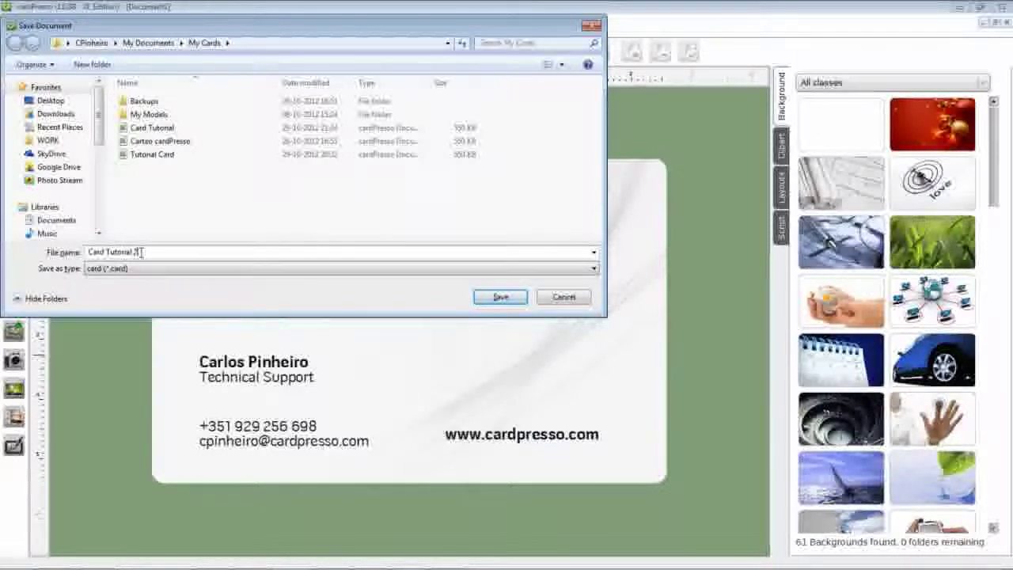
click(493, 304)
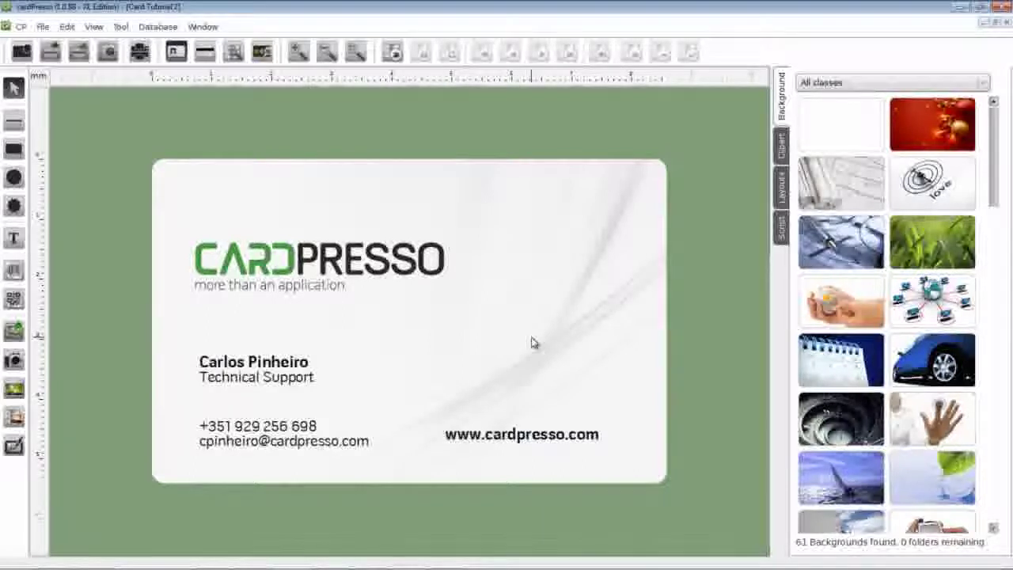
key(ctrl+p)
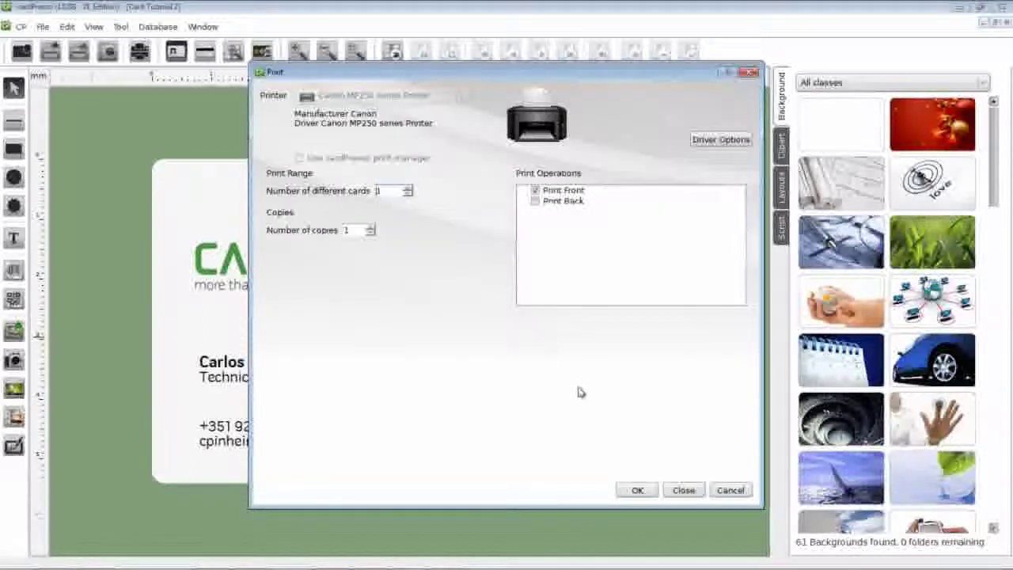